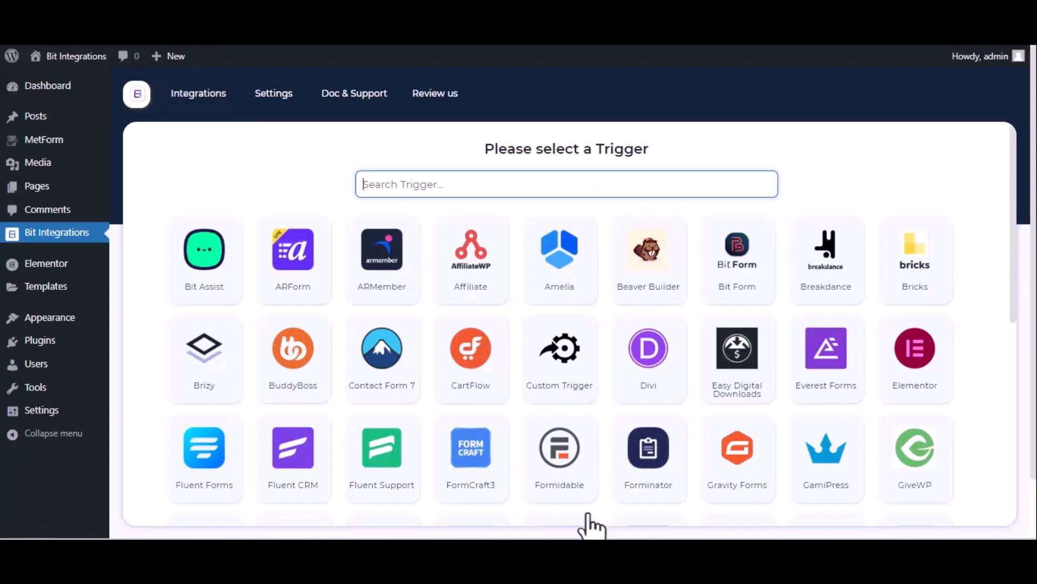
Search 'met' and set MetForm's Contact Form as the trigger, then continue to actions.
text(met)
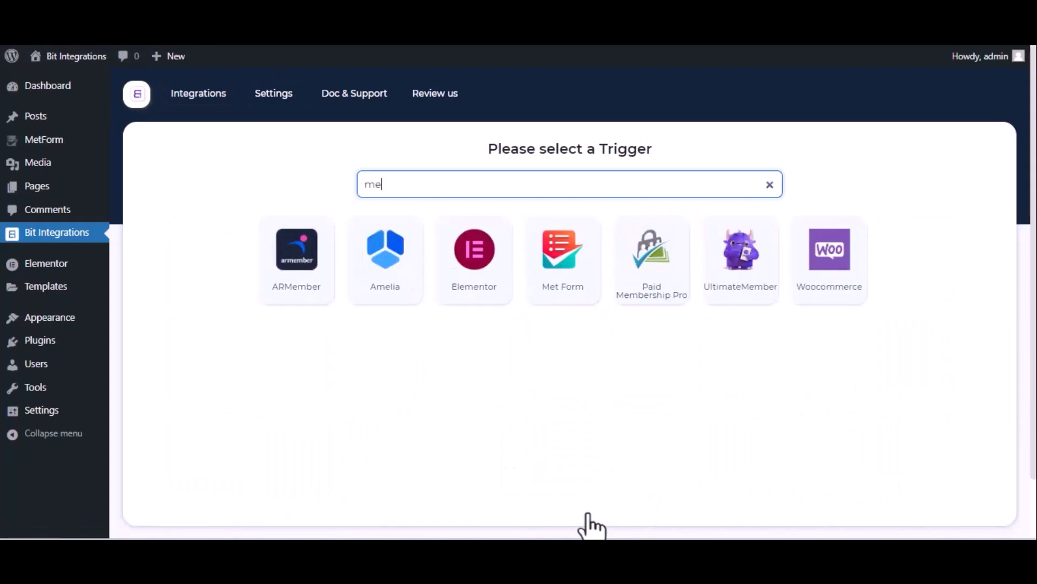
click(556, 292)
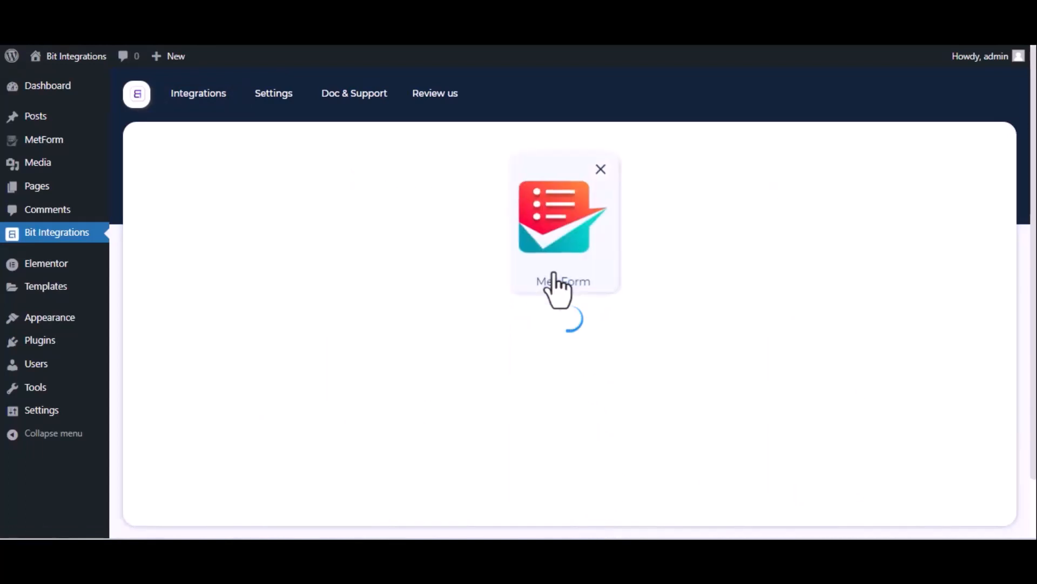
click(573, 355)
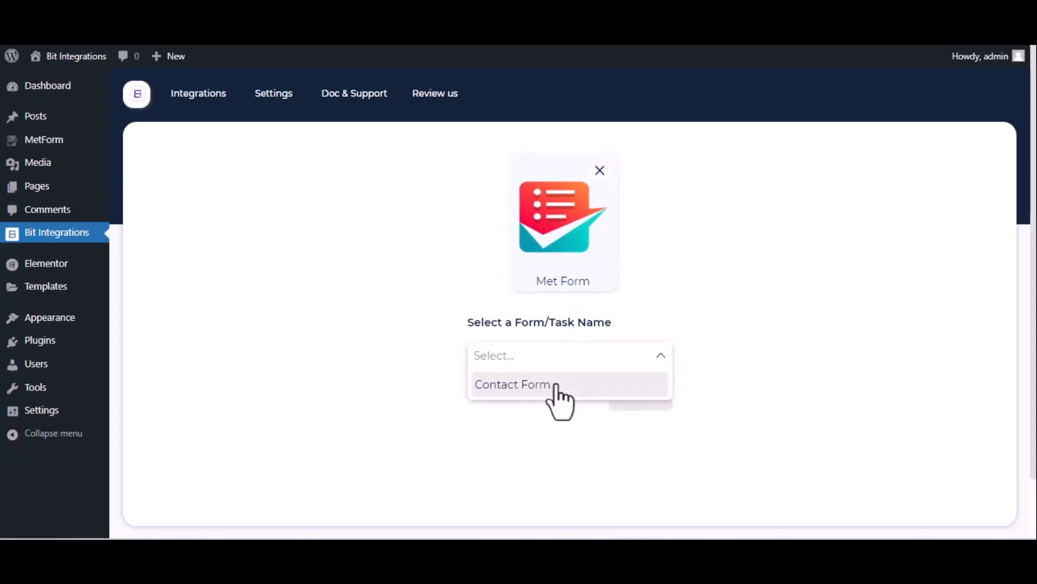
click(555, 385)
click(640, 397)
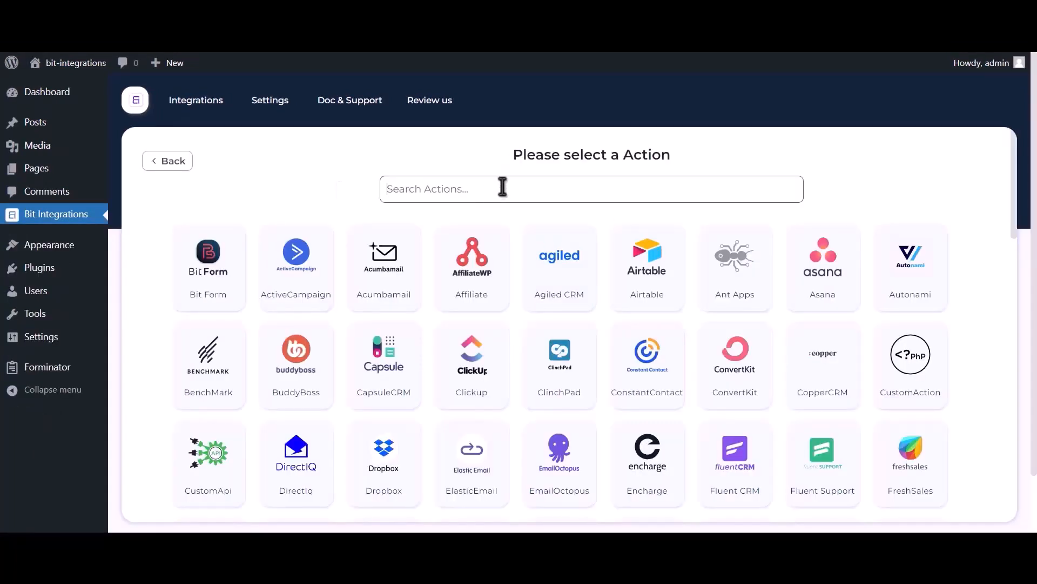
Search actions for 'google con' and select Google Contacts, reviewing the client credentials help line.
click(503, 188)
text(google contacts)
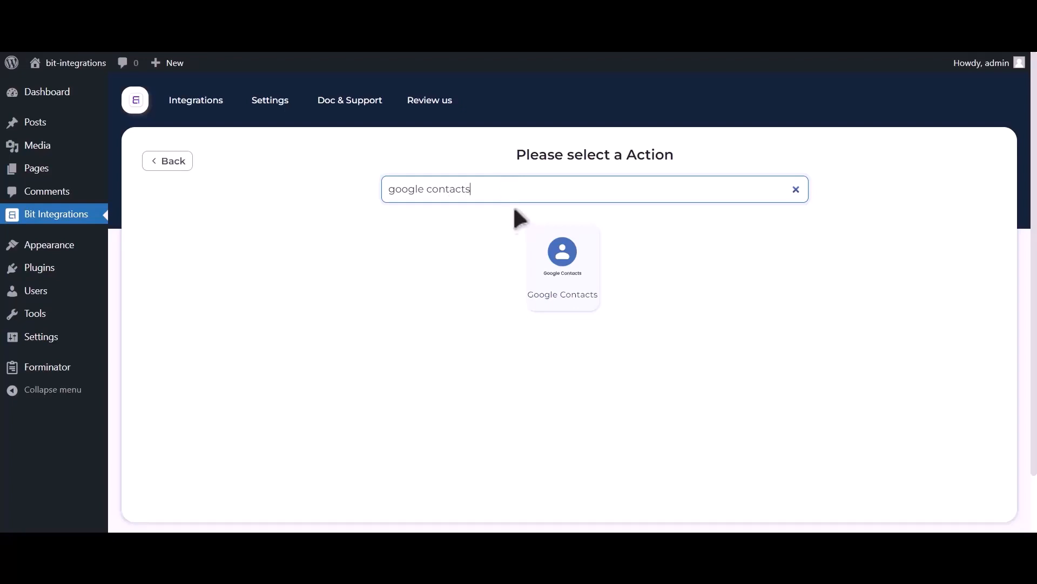
click(557, 279)
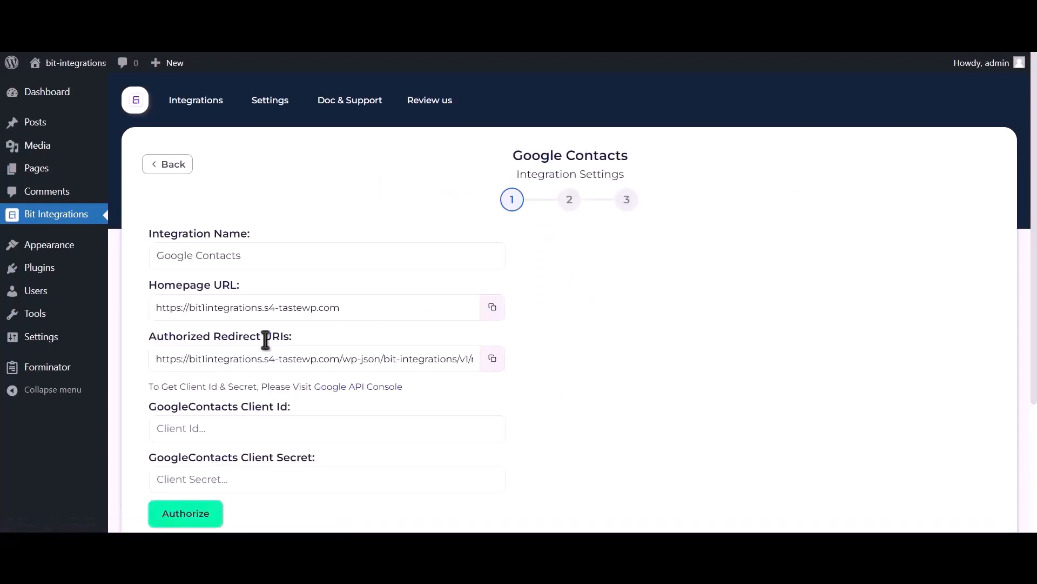
drag(149, 386, 313, 388)
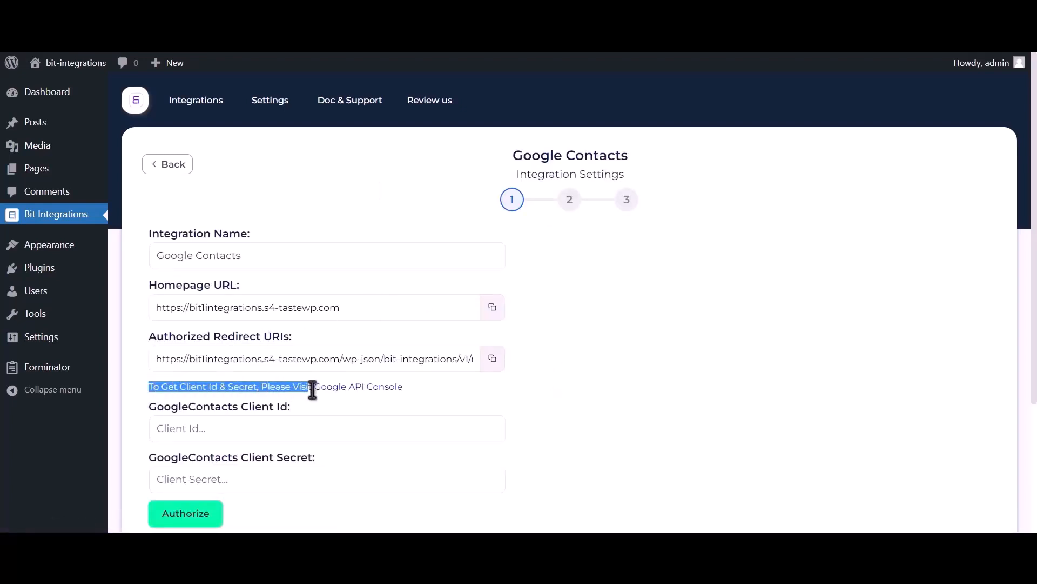
From the Google API Console link, create a new project named 'Bit Integrations'.
click(369, 387)
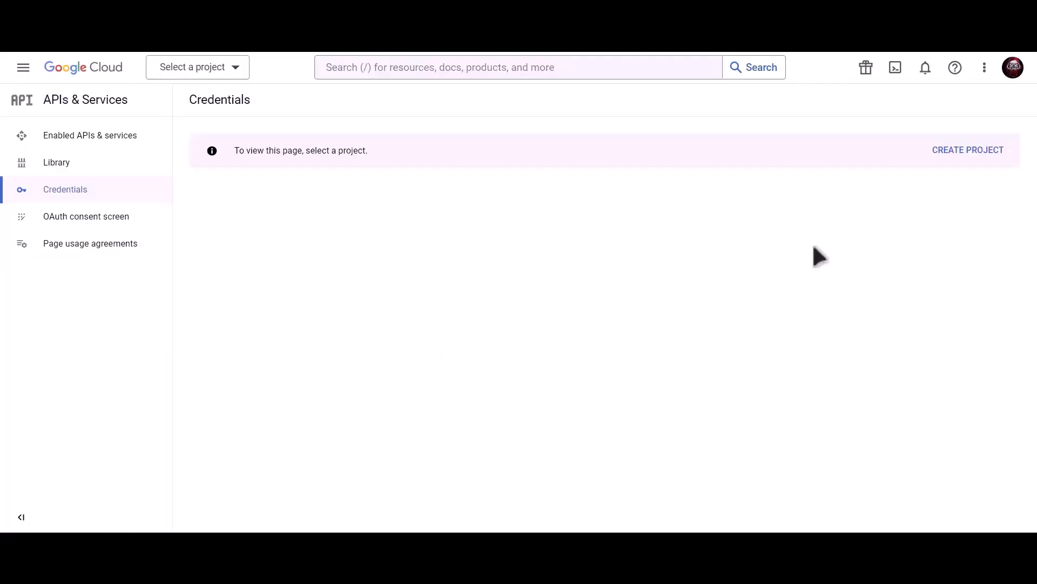
click(971, 154)
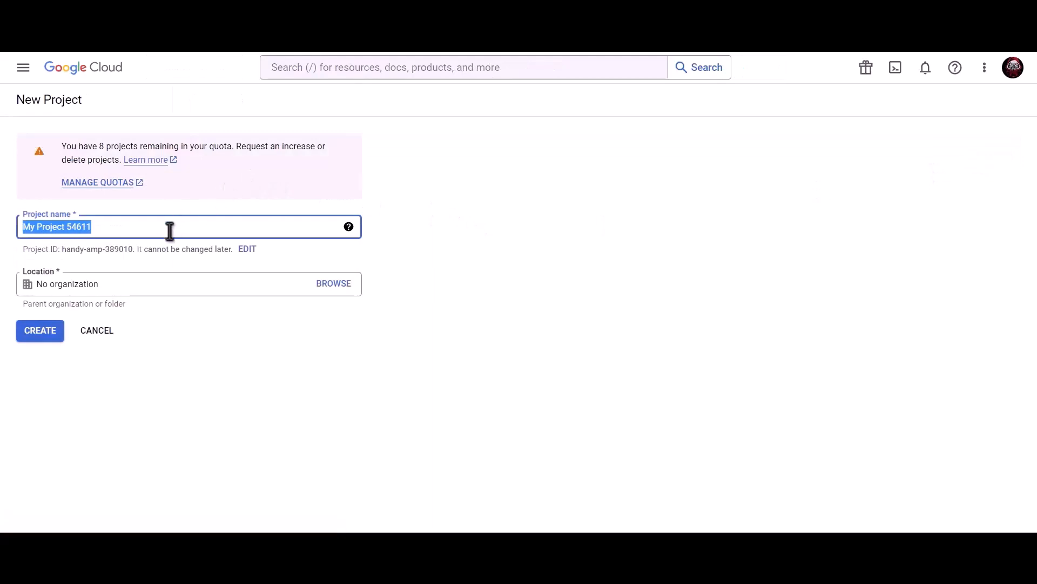
text(Bit Integra)
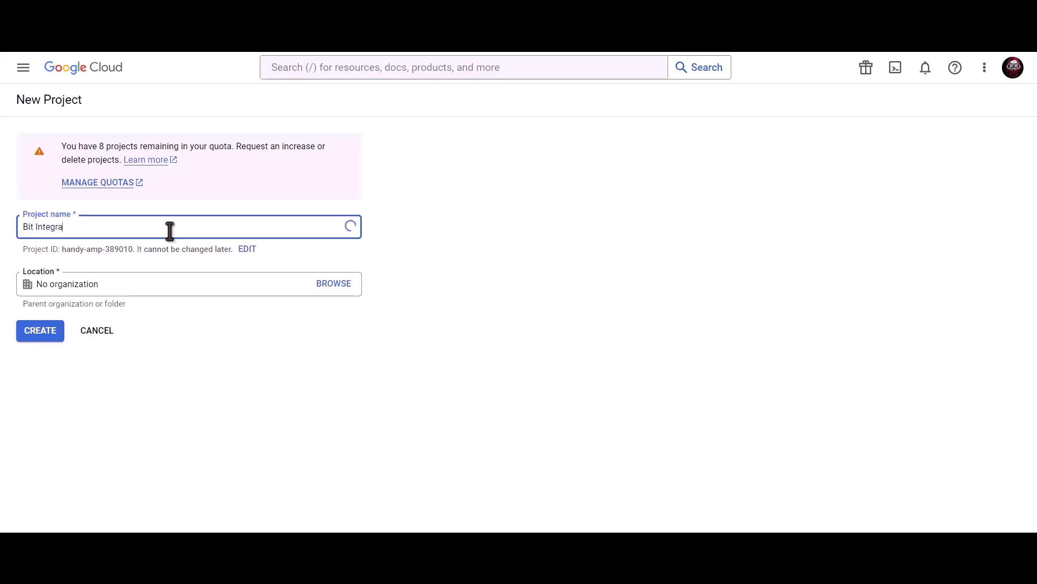
text(tions)
click(42, 334)
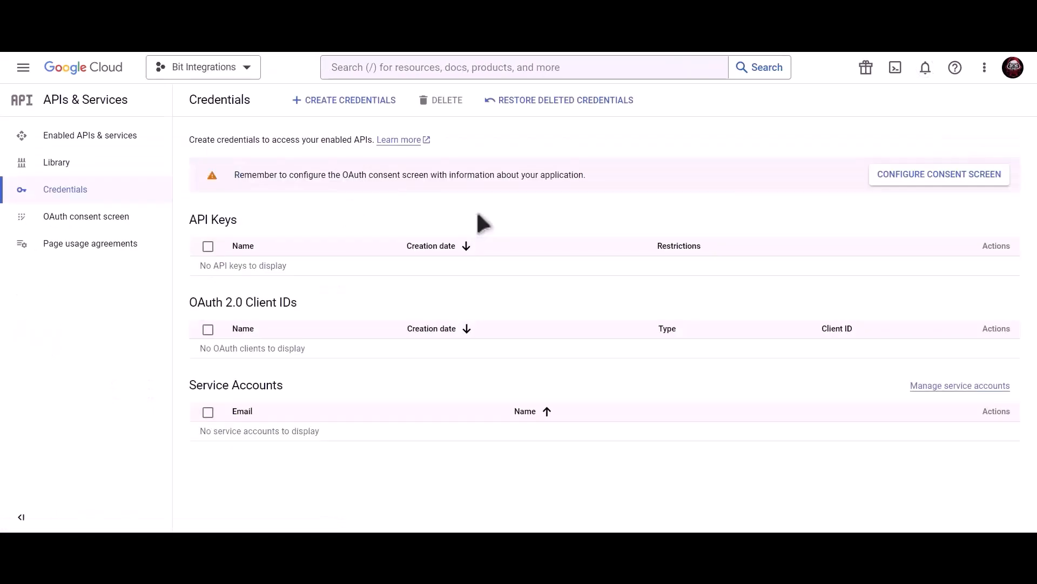
Search the console for 'Google contacts ap' and enable the Contacts API.
click(477, 68)
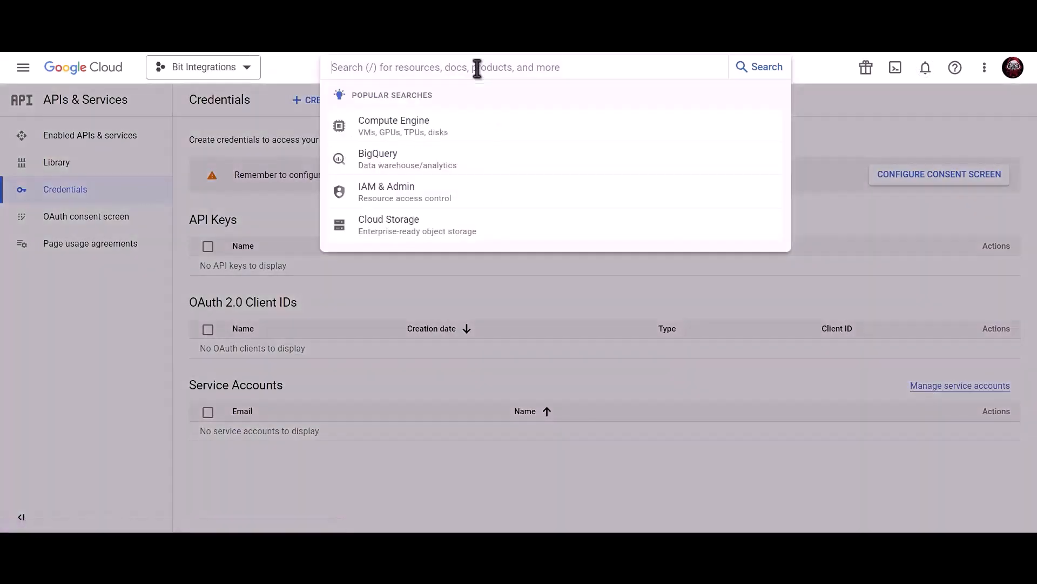
text(Google con)
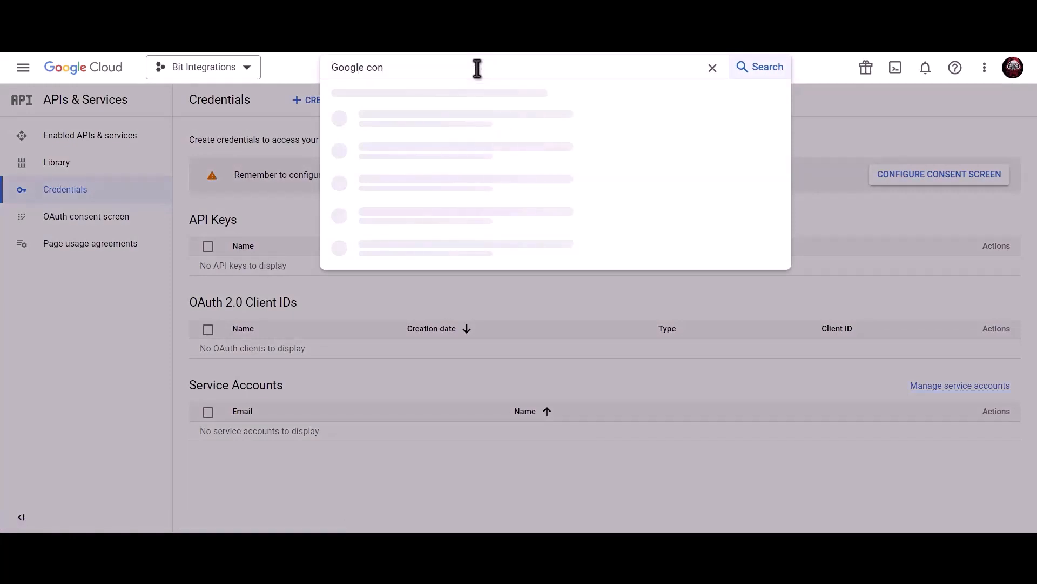
text(tacts api)
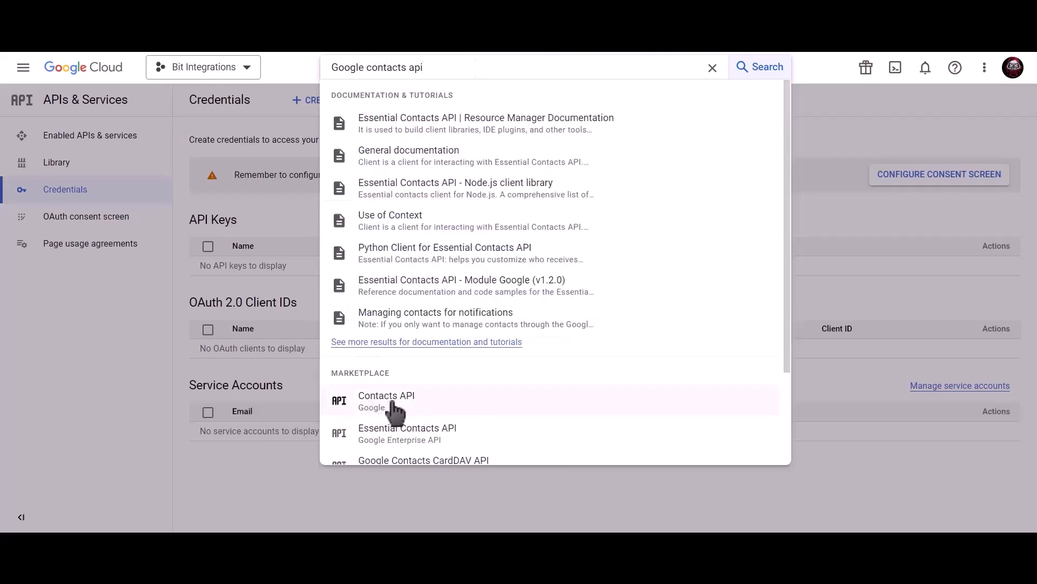
click(424, 406)
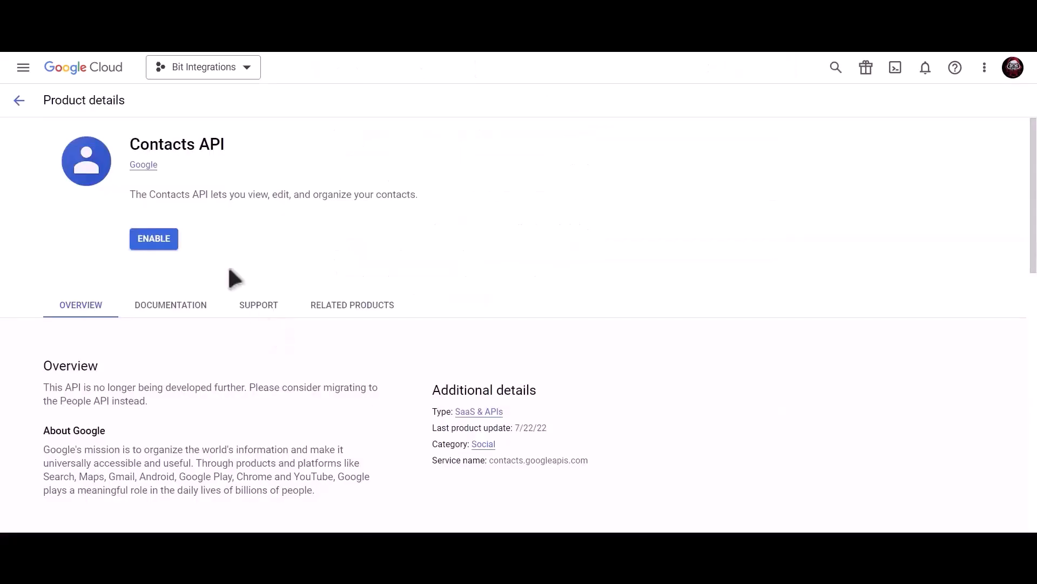
click(154, 240)
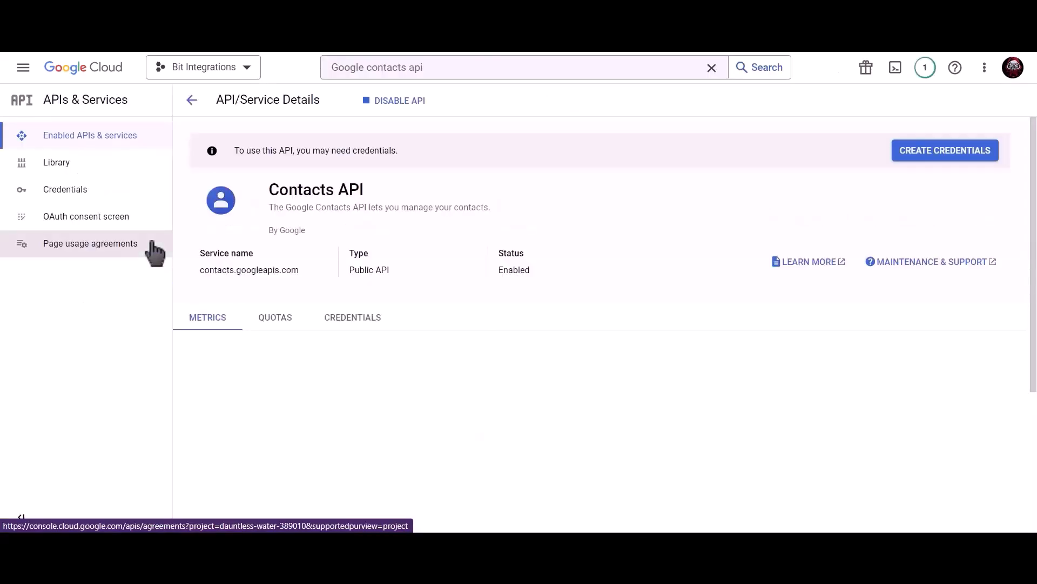
Replace the search with 'google people api' and enable the Google People API.
click(455, 75)
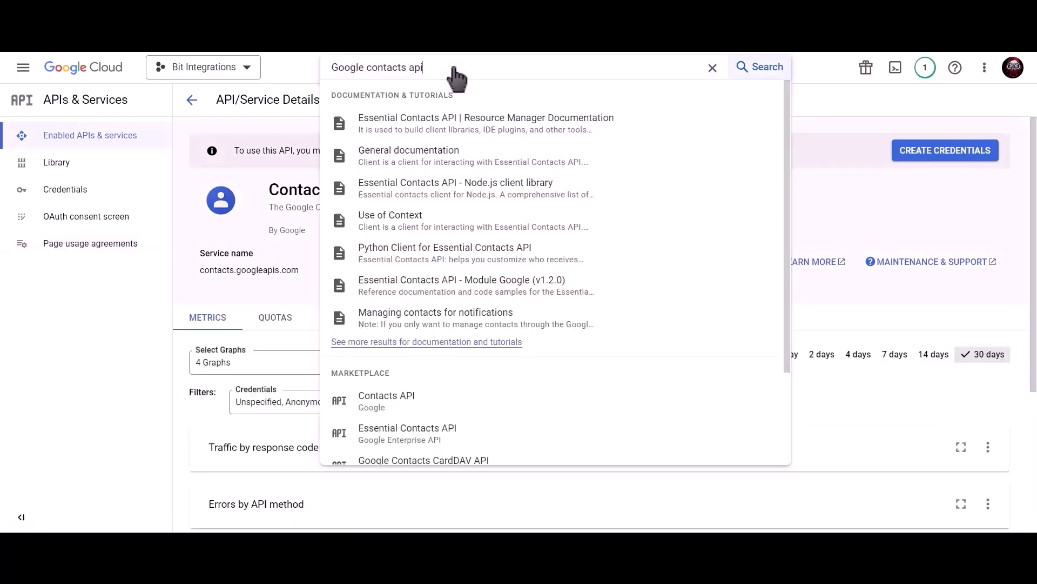
triple_click(330, 68)
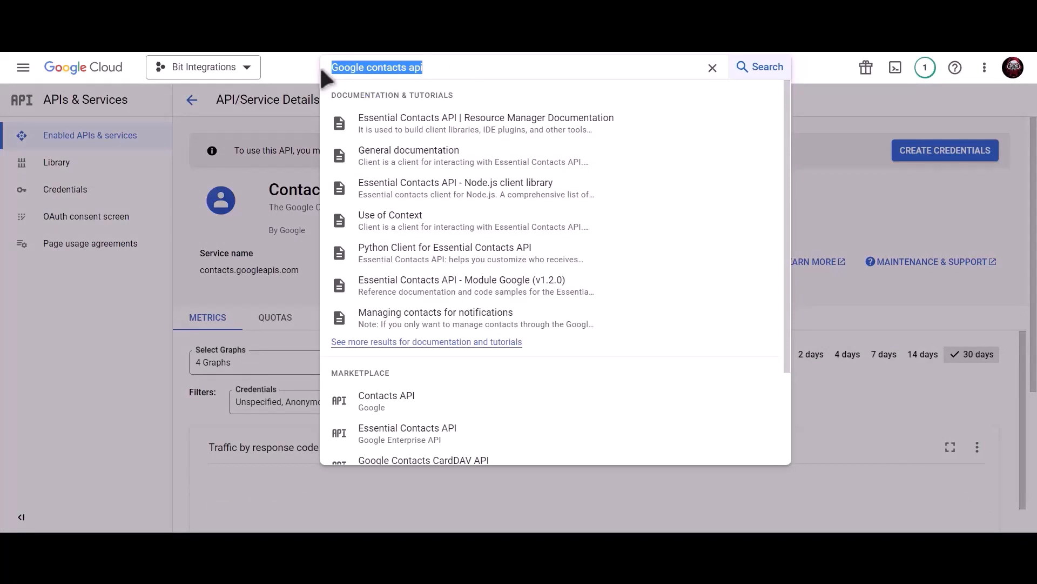
text(google)
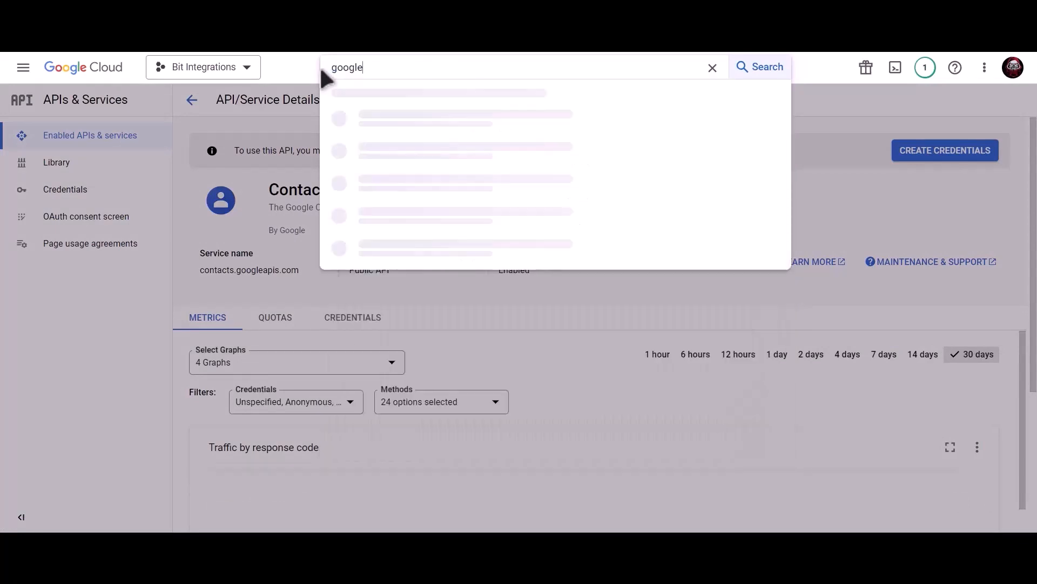
text( people api)
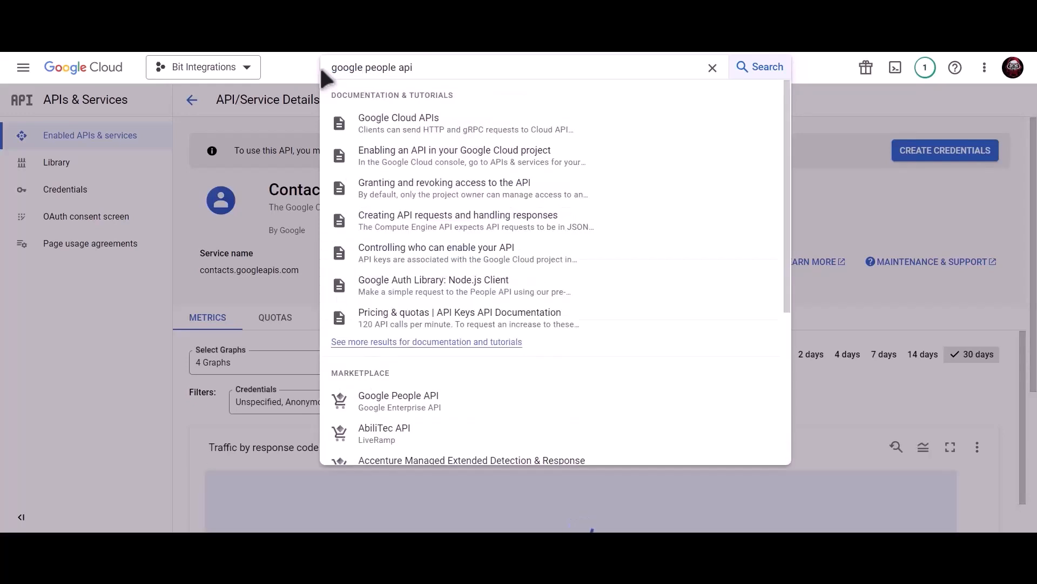
click(439, 409)
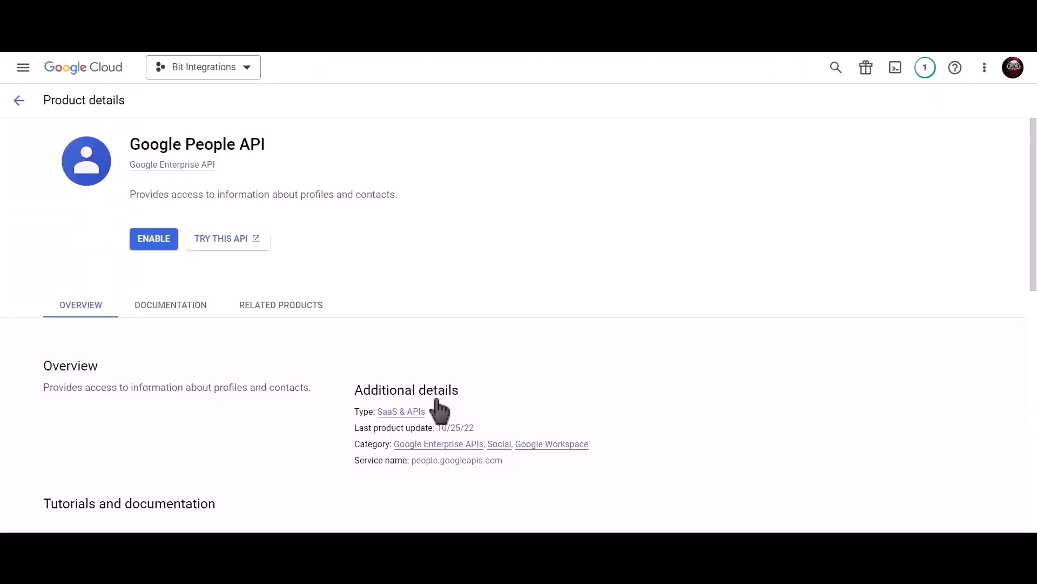
click(154, 239)
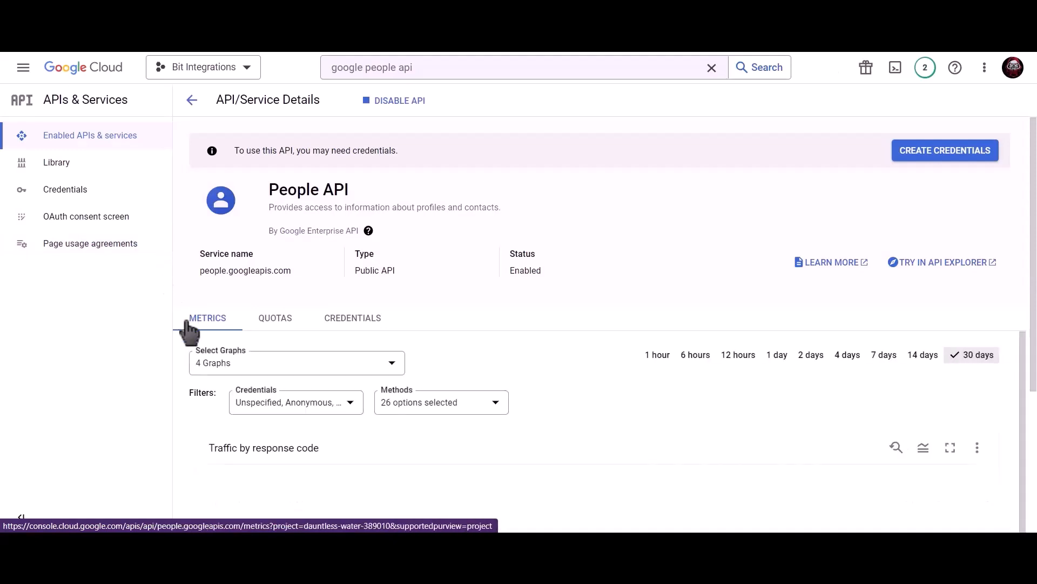
Create an External OAuth consent screen, filling the app name and choosing the account's support e-mail.
click(108, 195)
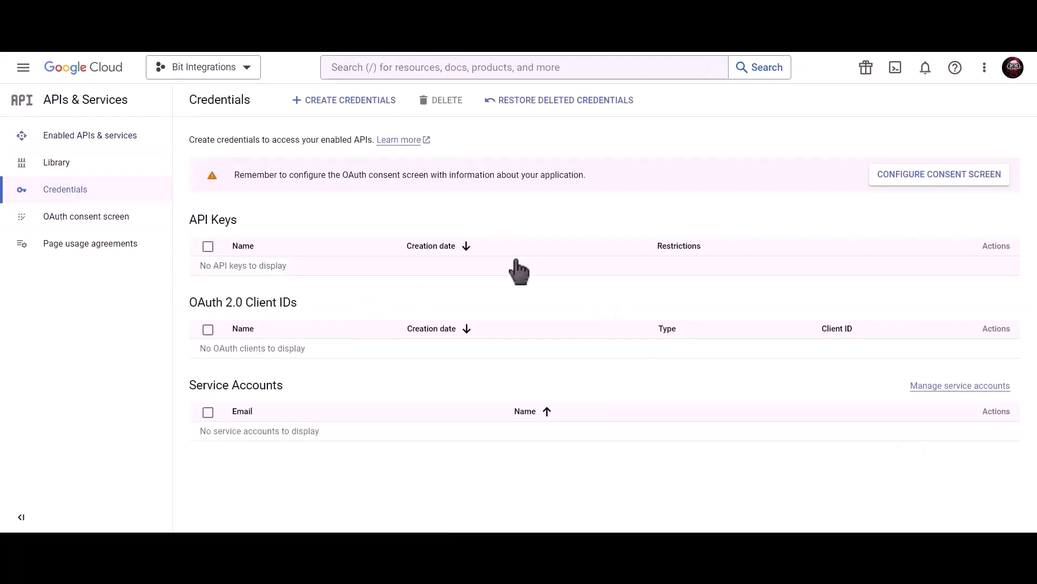
click(899, 174)
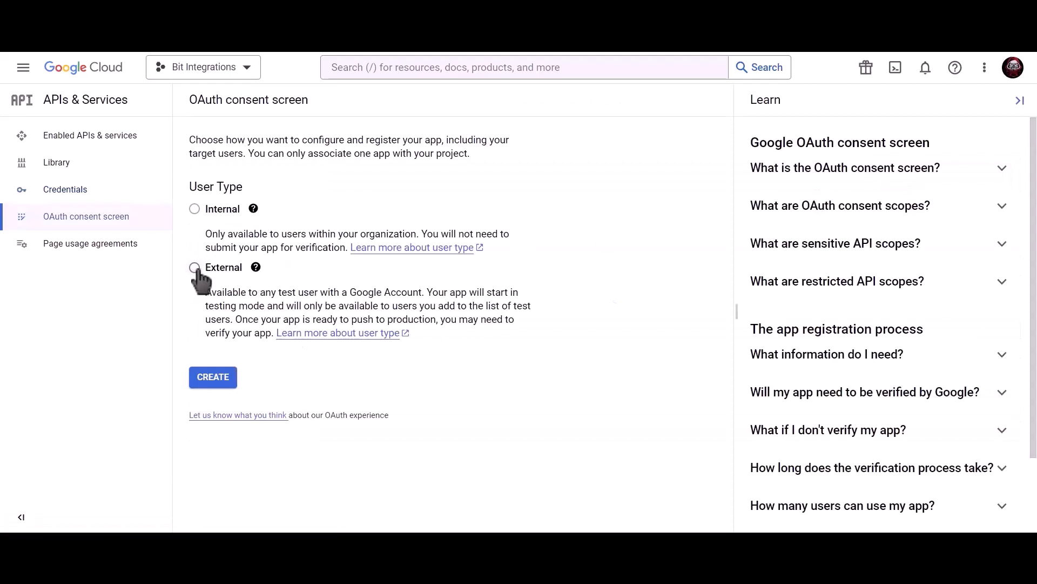
click(216, 385)
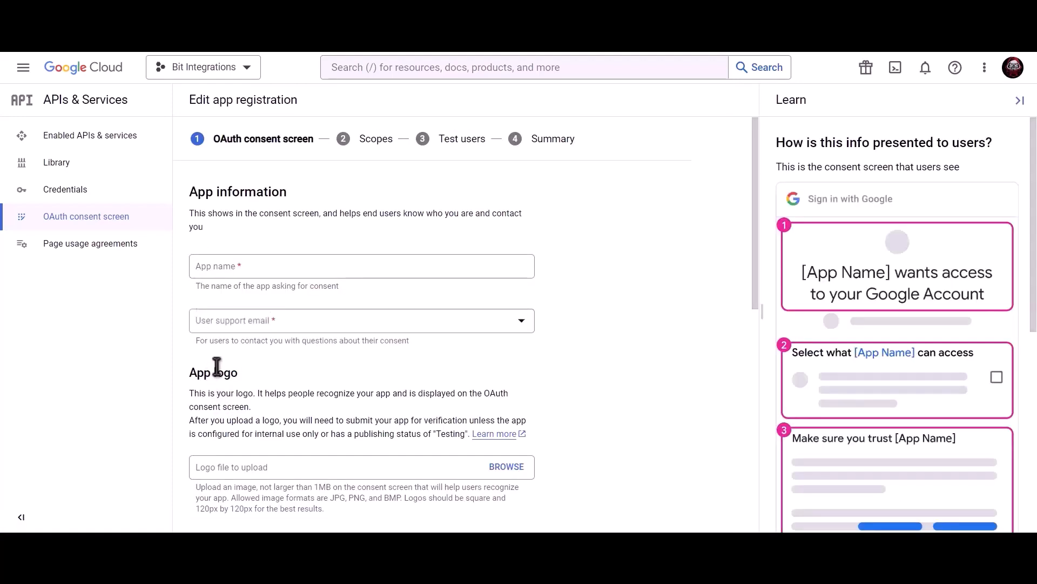
click(283, 268)
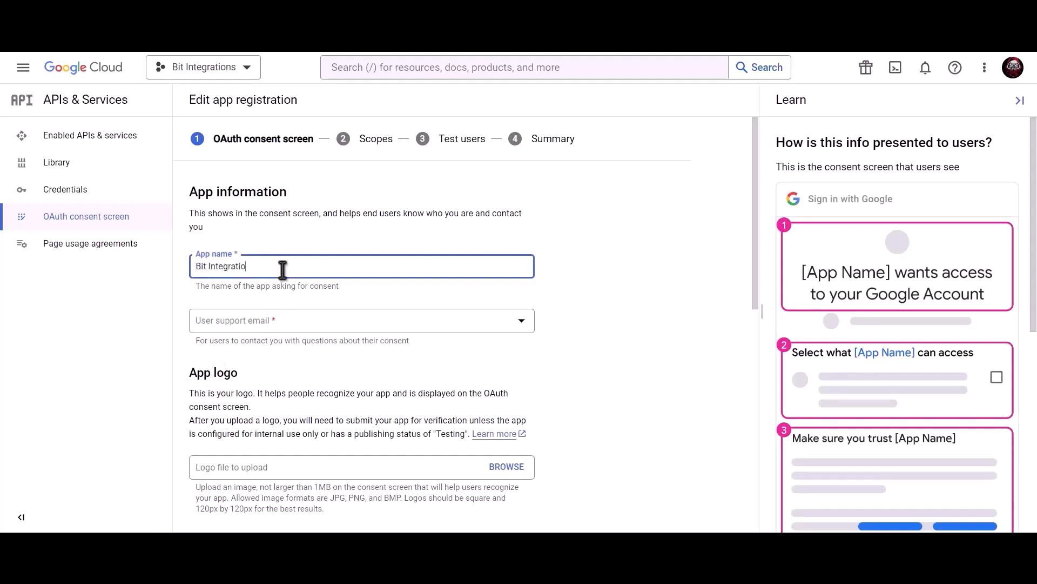
click(283, 324)
click(283, 331)
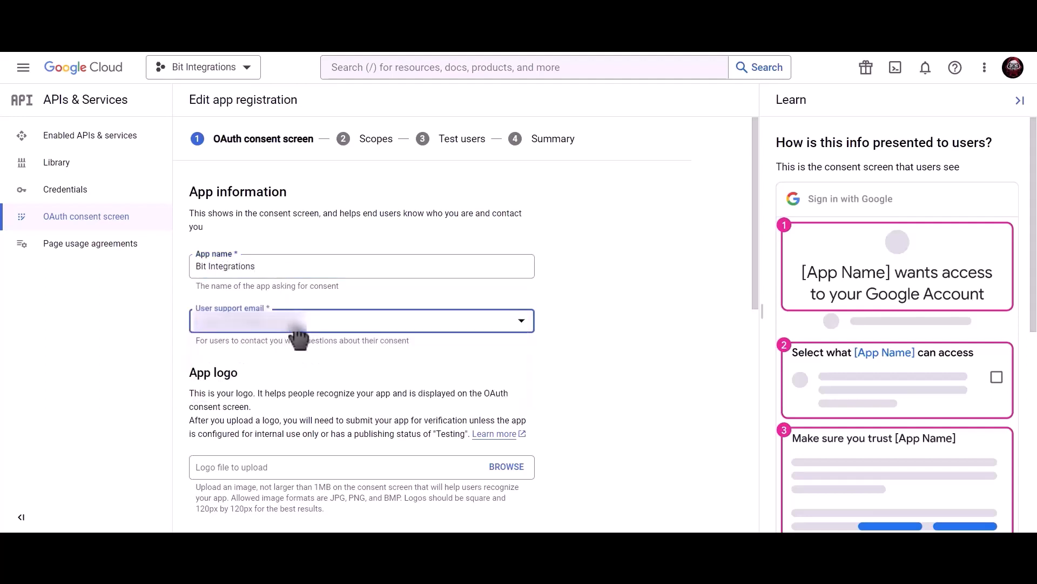
scroll(363, 345, down, 9)
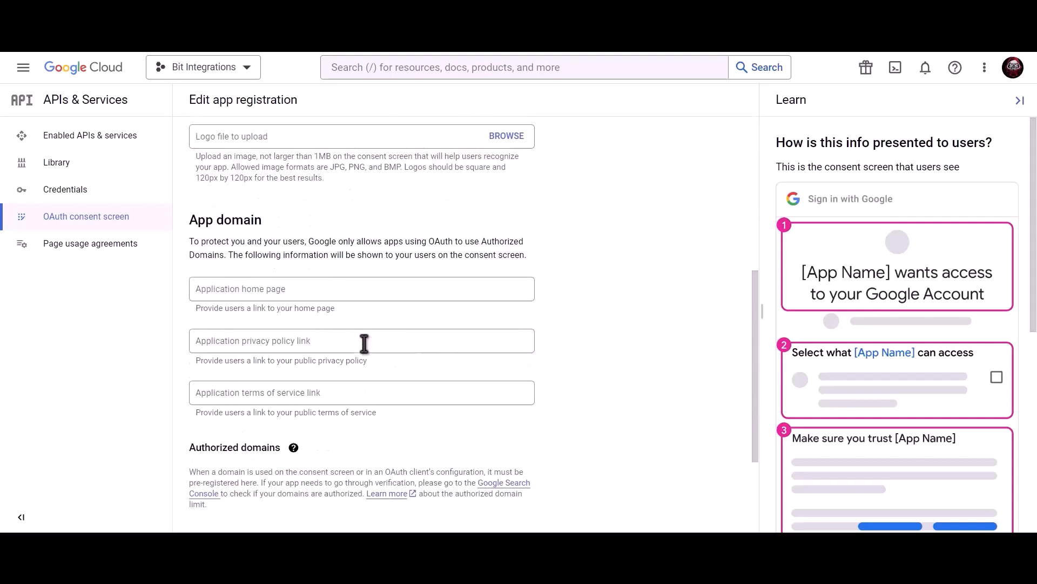
Paste the developer contact e-mail and save through Scopes and Test users back to the dashboard.
click(299, 452)
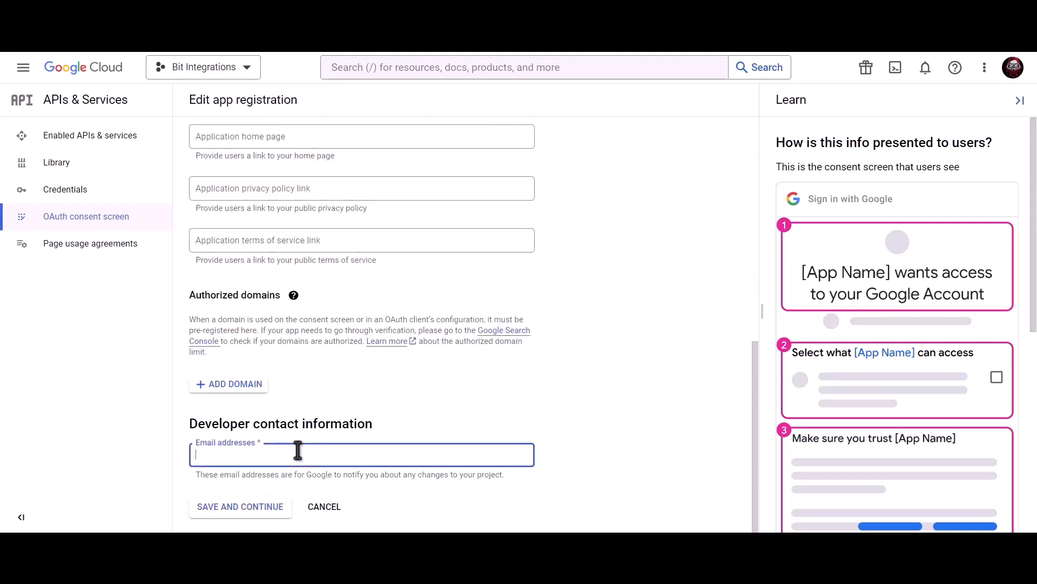
key(ctrl+v)
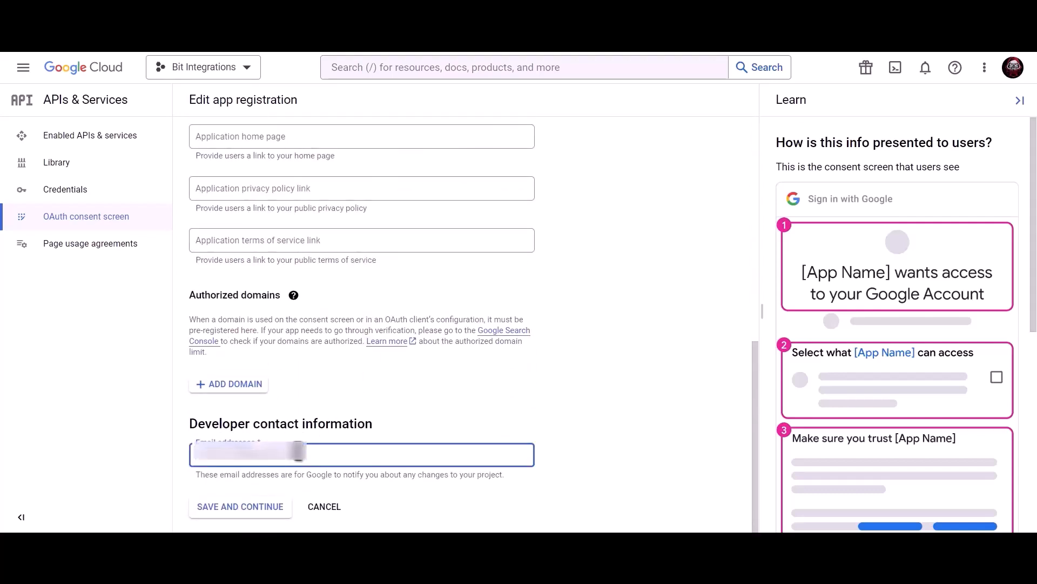
click(251, 513)
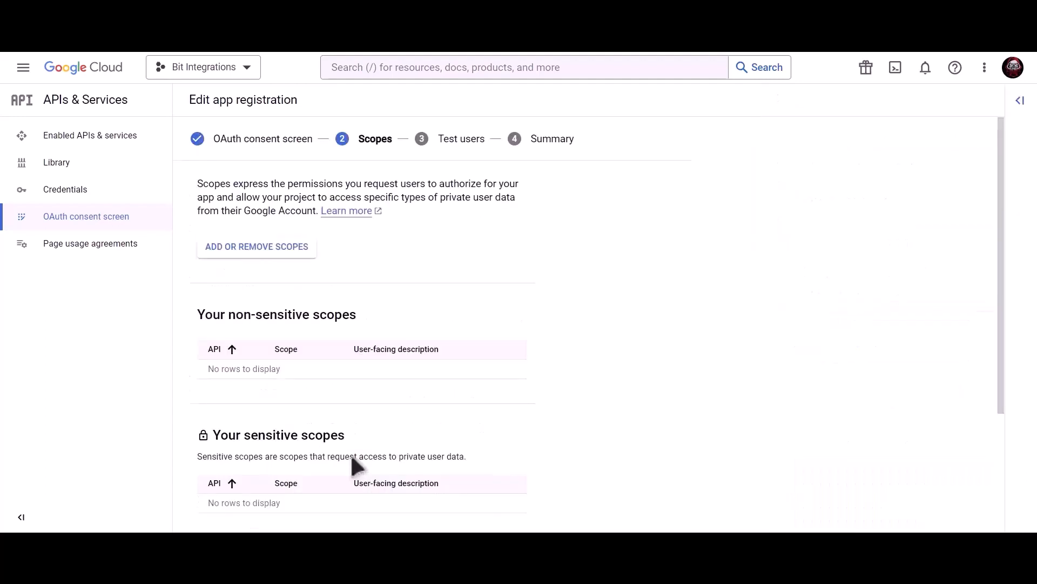
scroll(350, 452, down, 3)
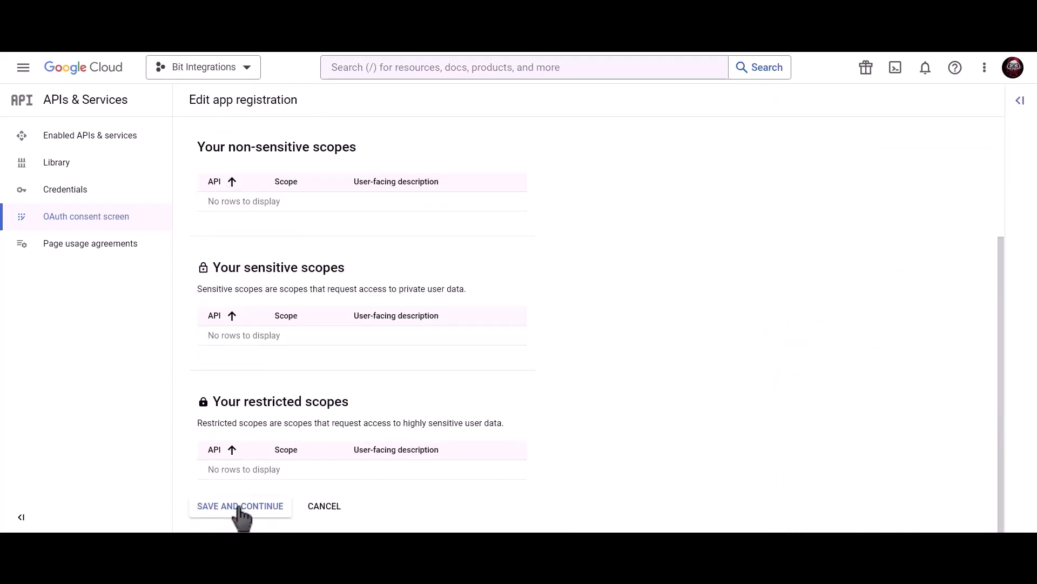
click(242, 513)
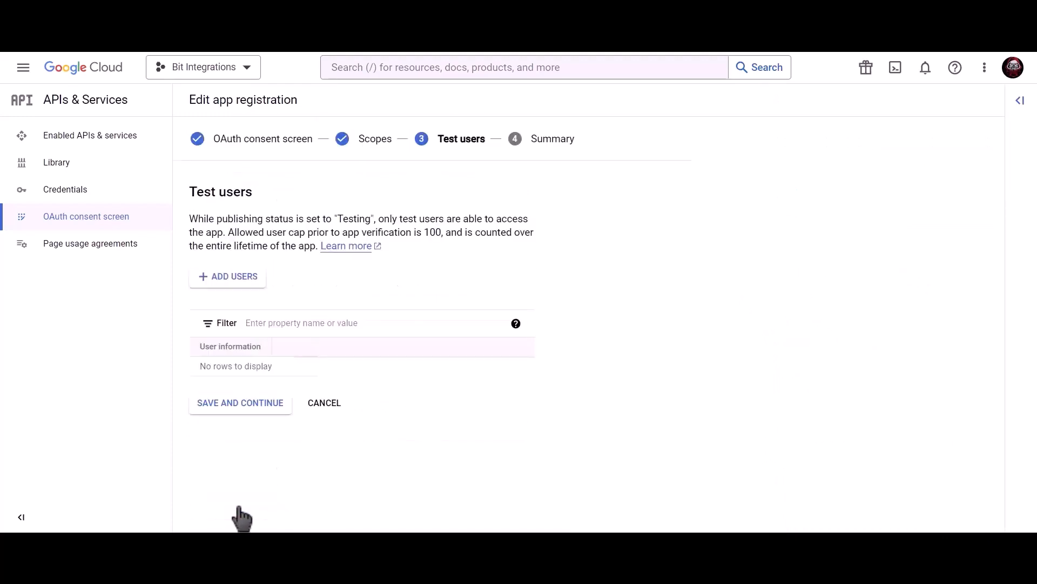
click(270, 419)
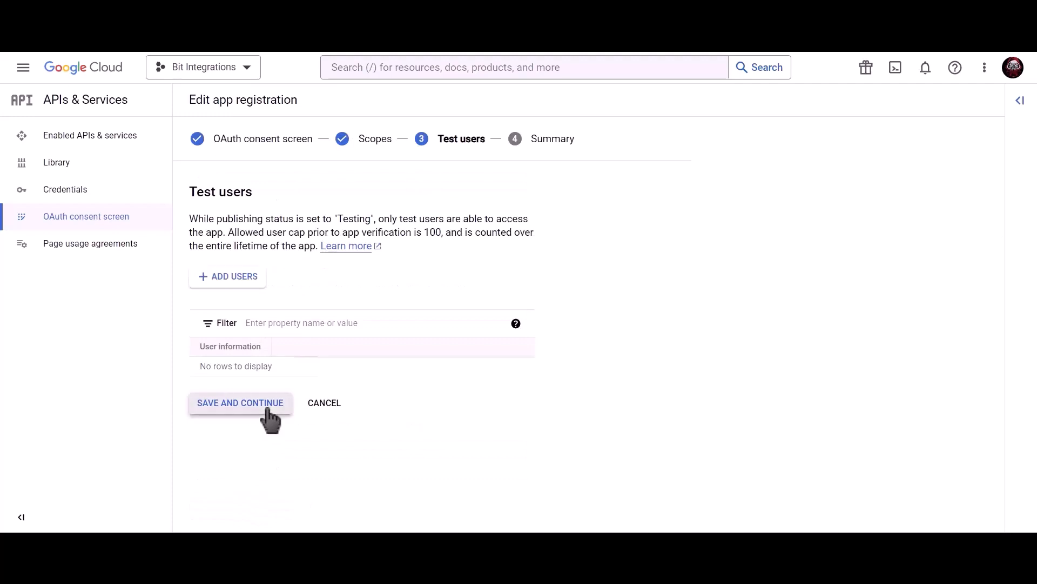
click(253, 502)
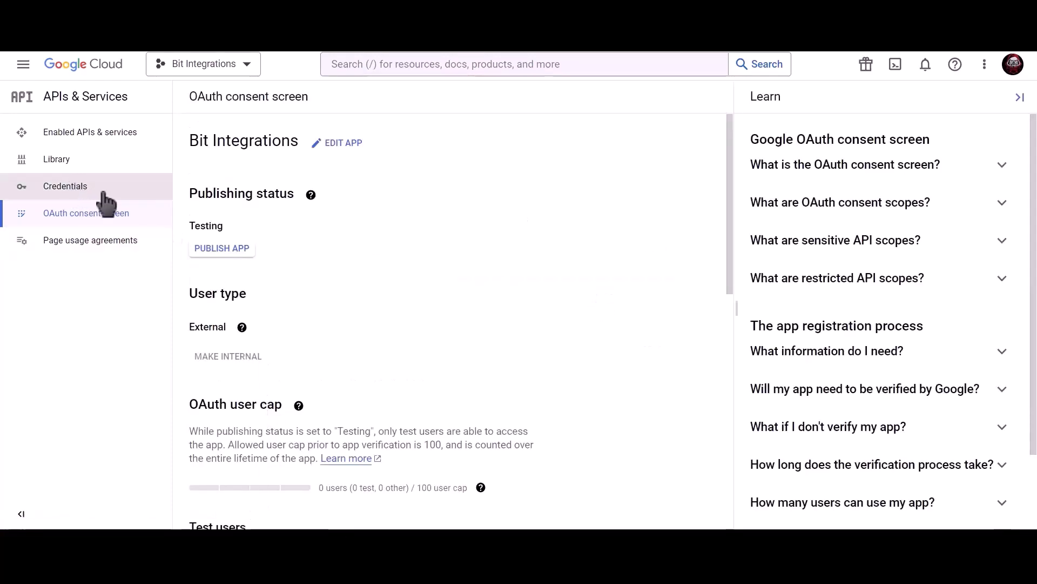
Start an OAuth client ID of type Web application and name it 'Bit Integrations'.
click(136, 195)
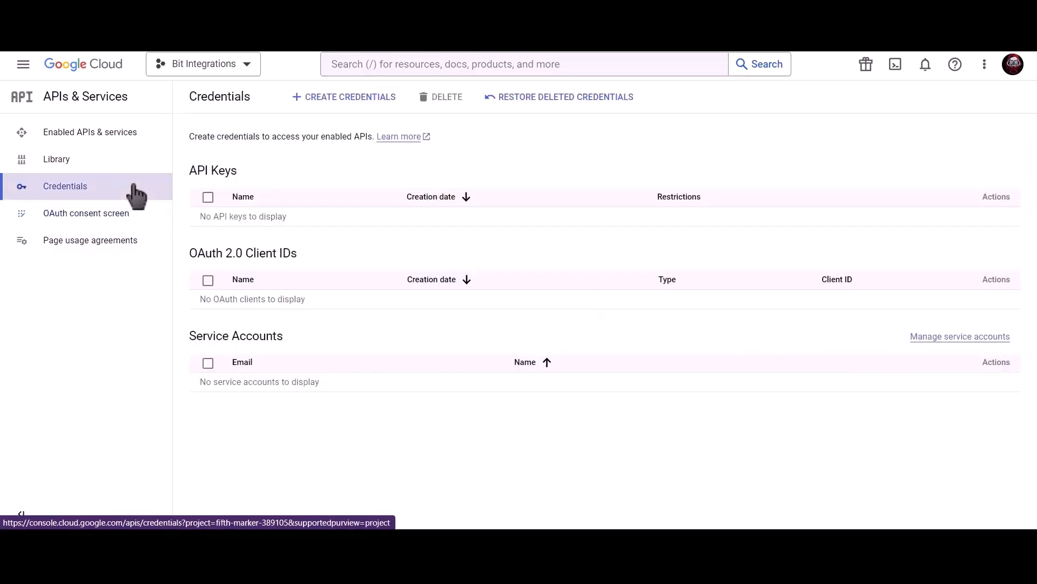
click(352, 102)
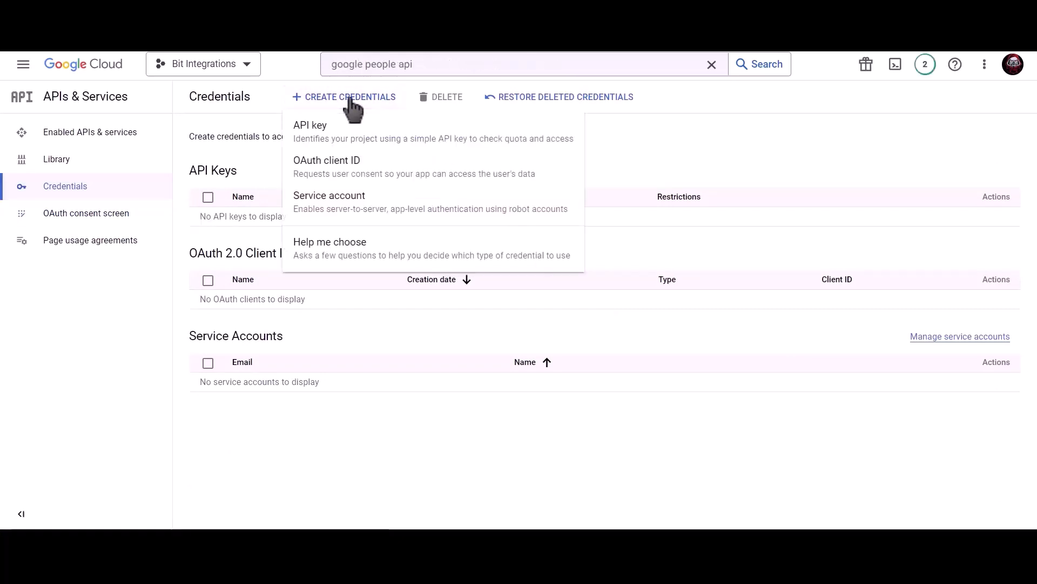
click(432, 180)
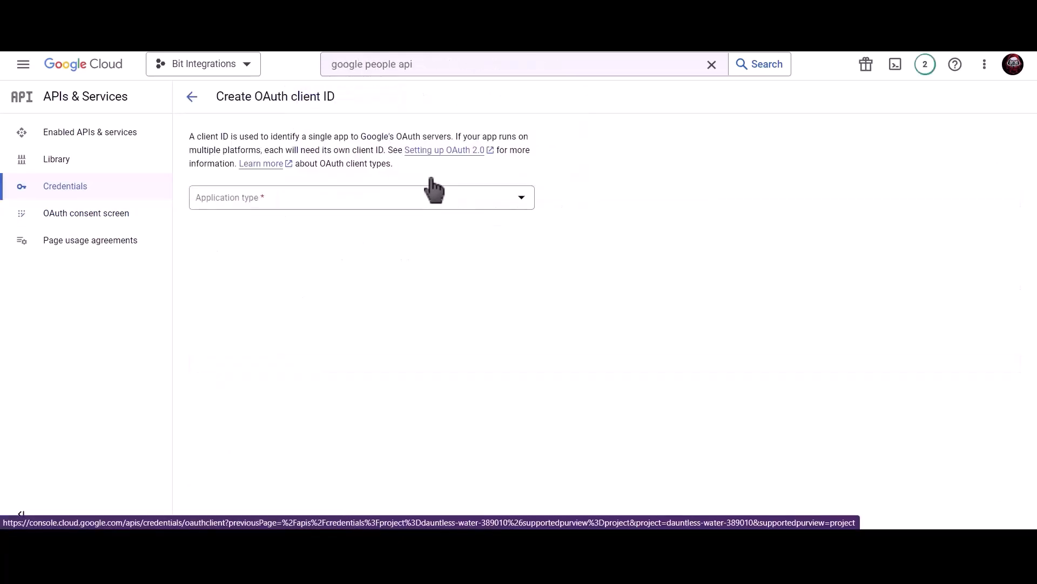
click(319, 200)
click(272, 208)
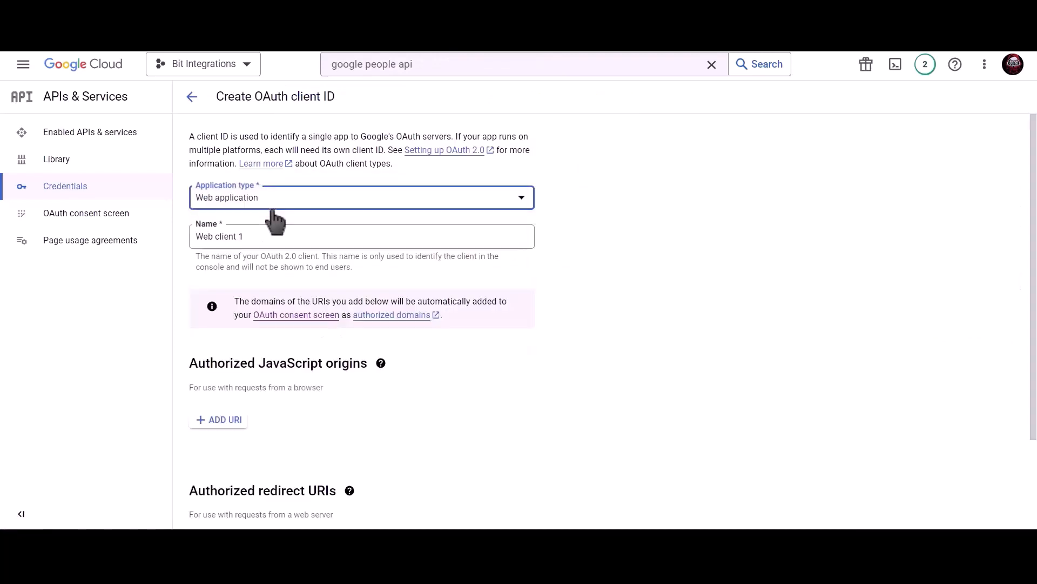
click(267, 235)
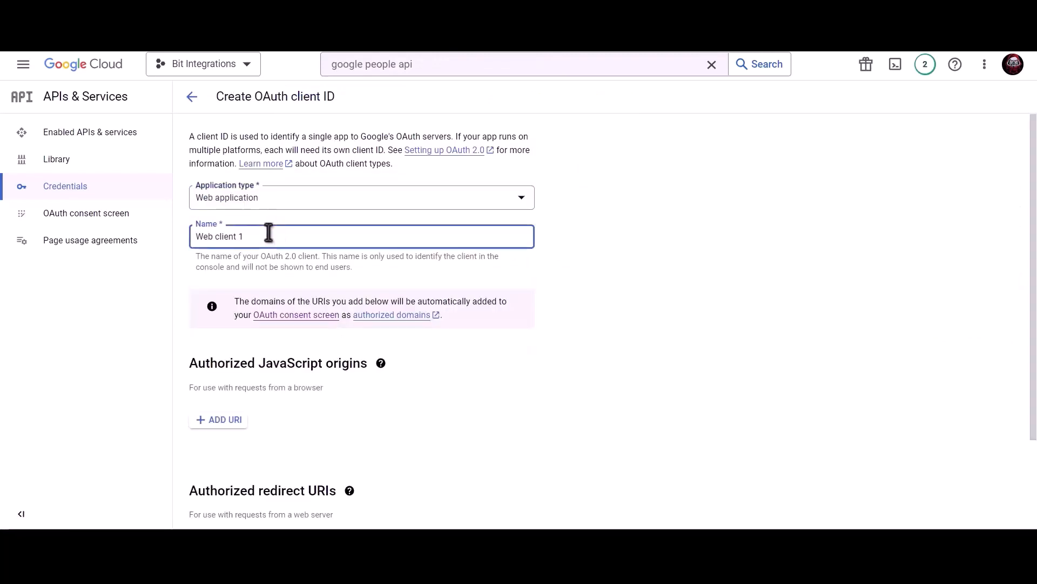
key(ctrl+a)
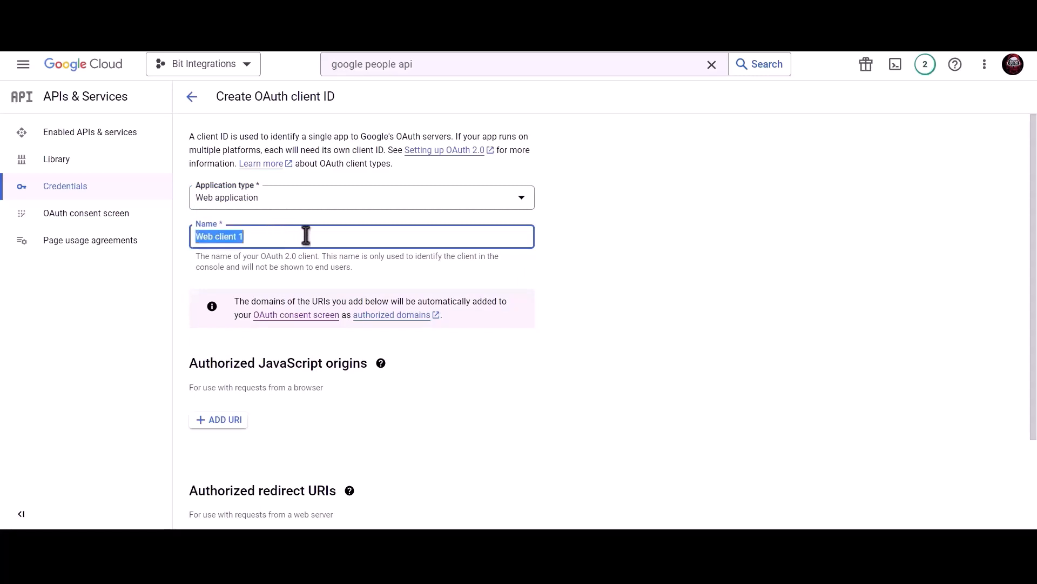
text(Bit I)
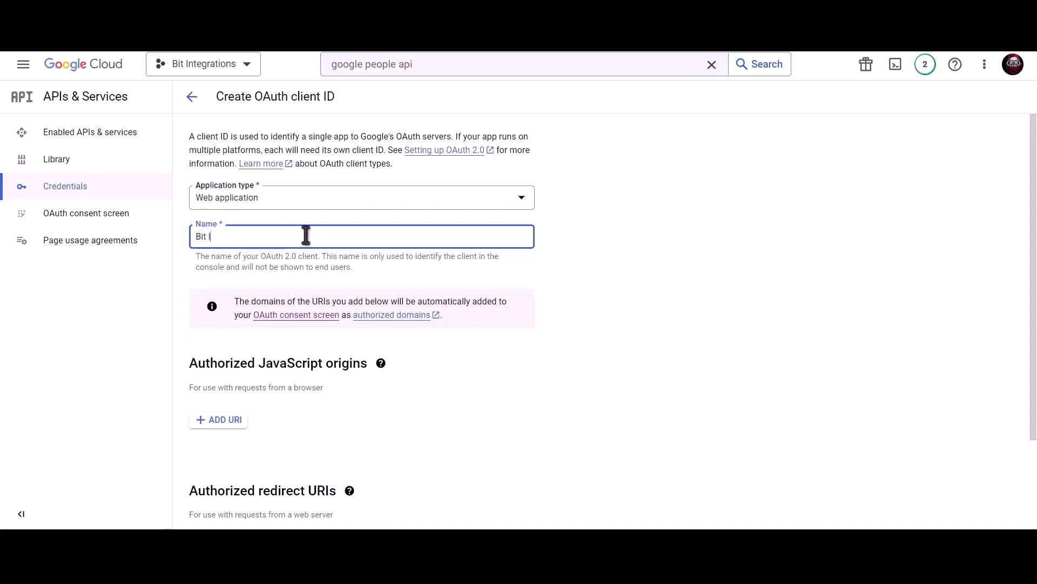
text(ntegratio)
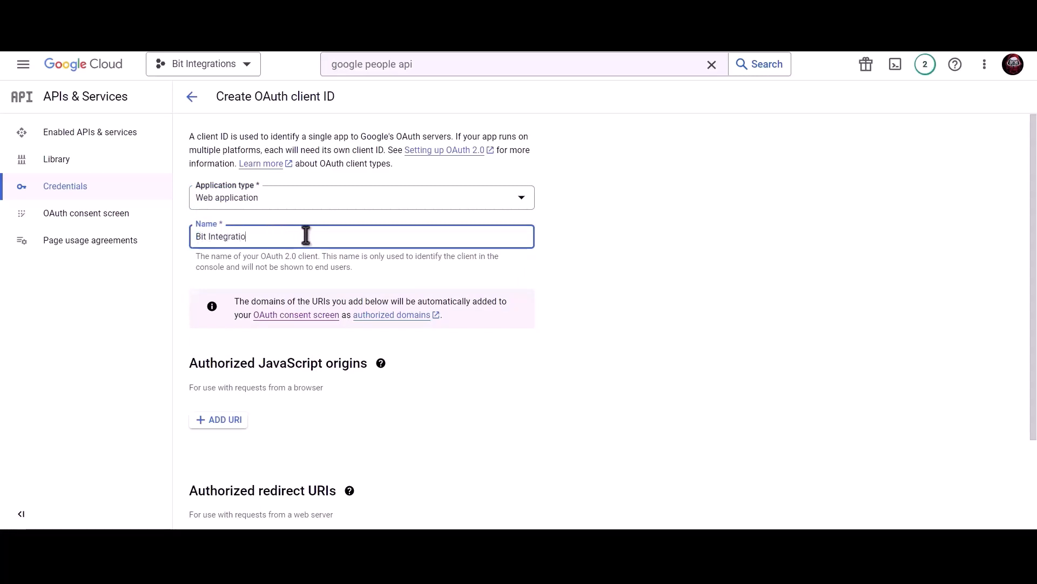
text(ns)
scroll(305, 235, down, 2)
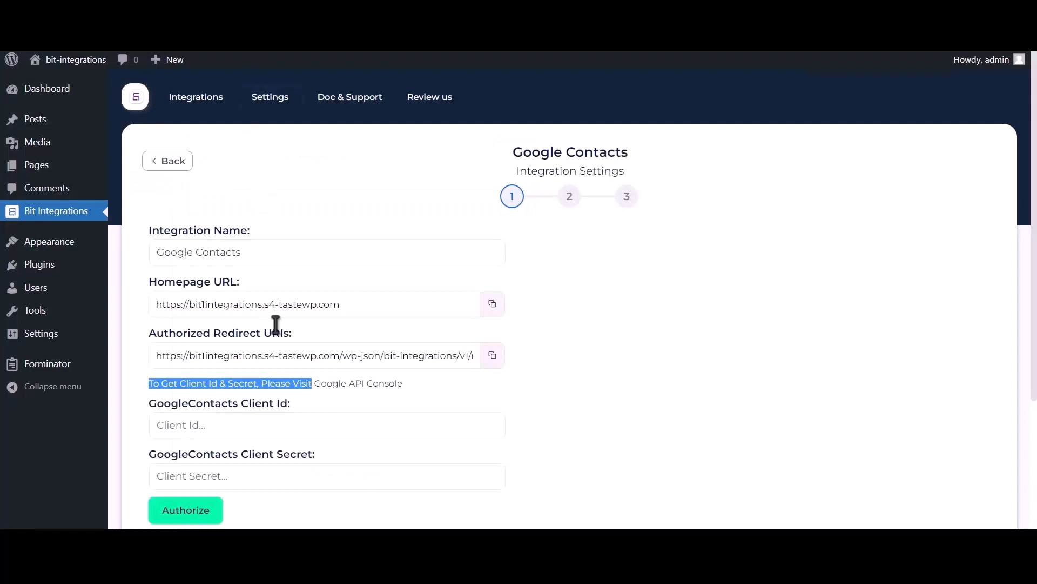
Add the site's homepage URL as an Authorized JavaScript origin.
click(492, 303)
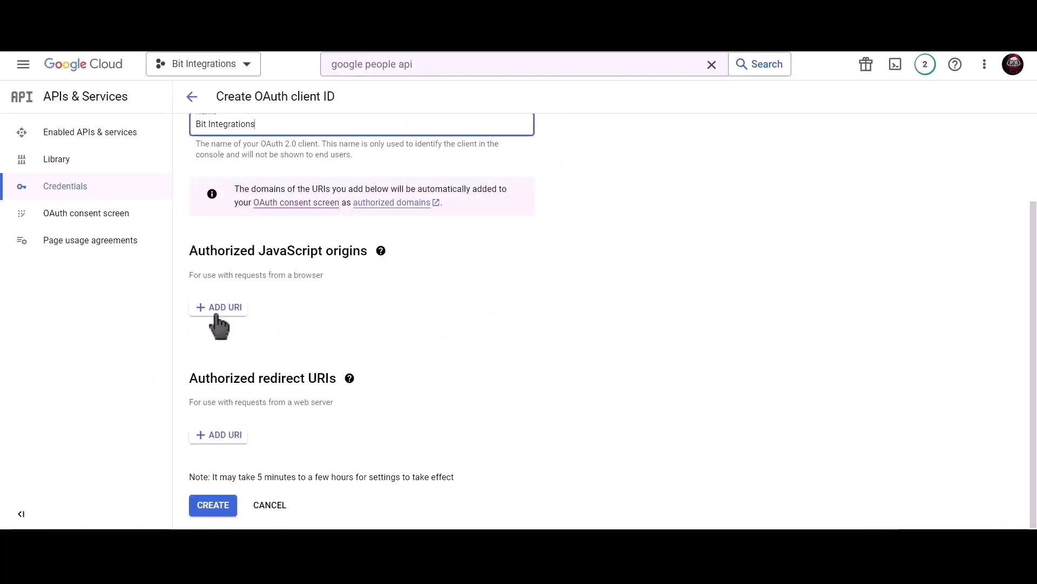
click(219, 306)
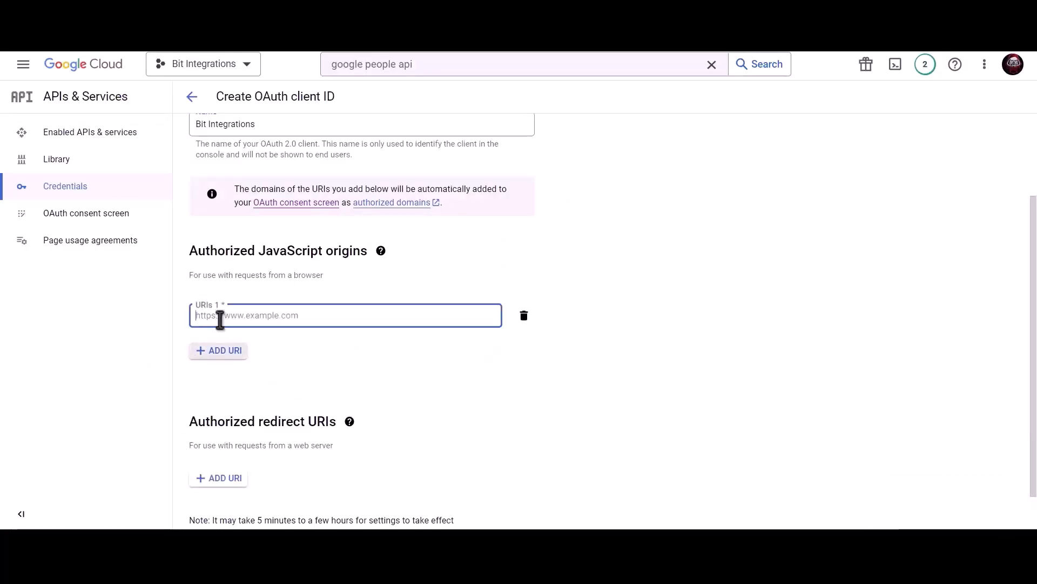
key(ctrl+v)
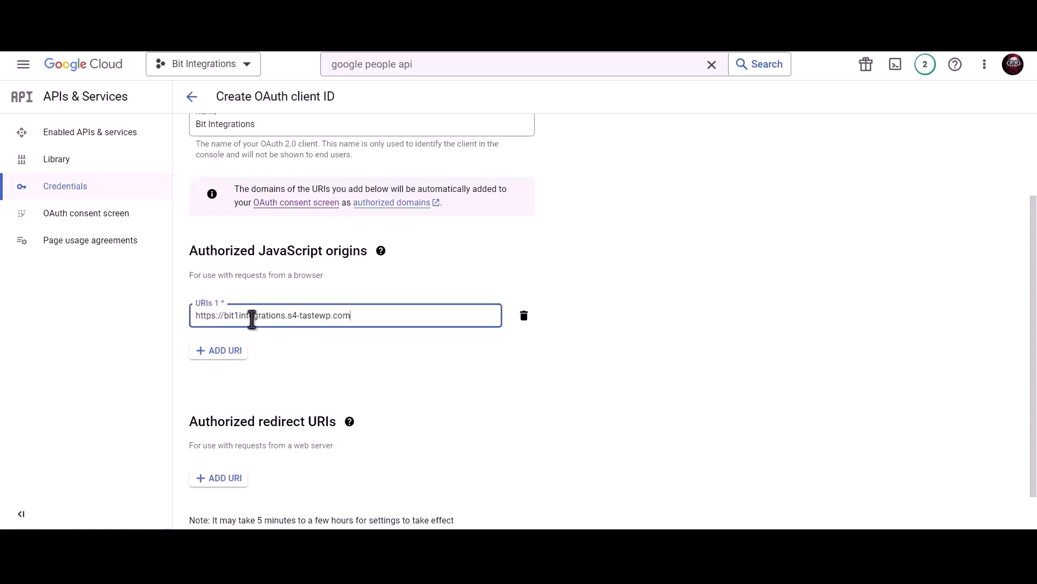
click(313, 345)
scroll(313, 346, down, 1)
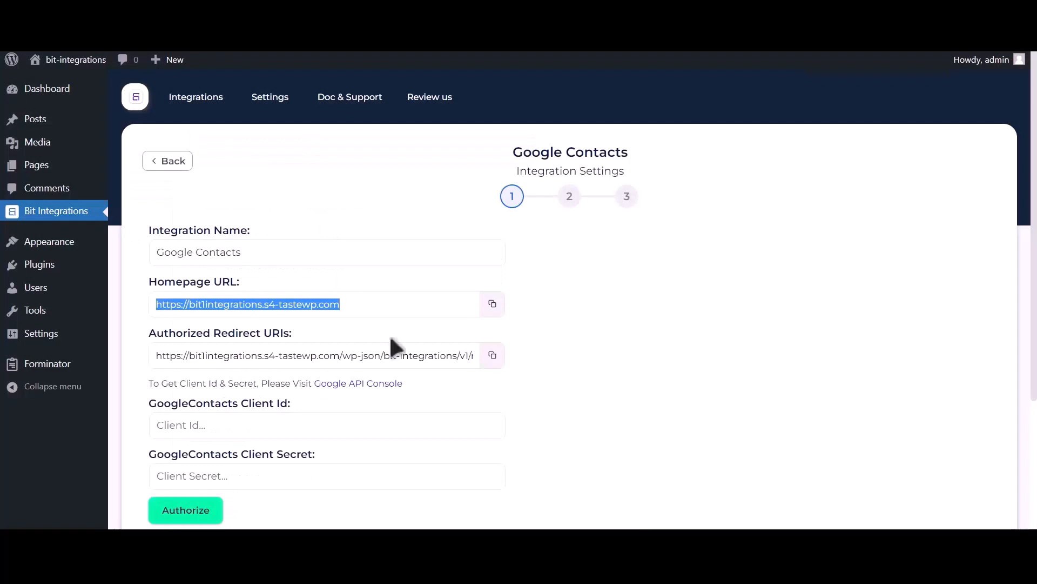
Add the plugin's redirect URI under Authorized redirect URIs and create the client.
click(492, 355)
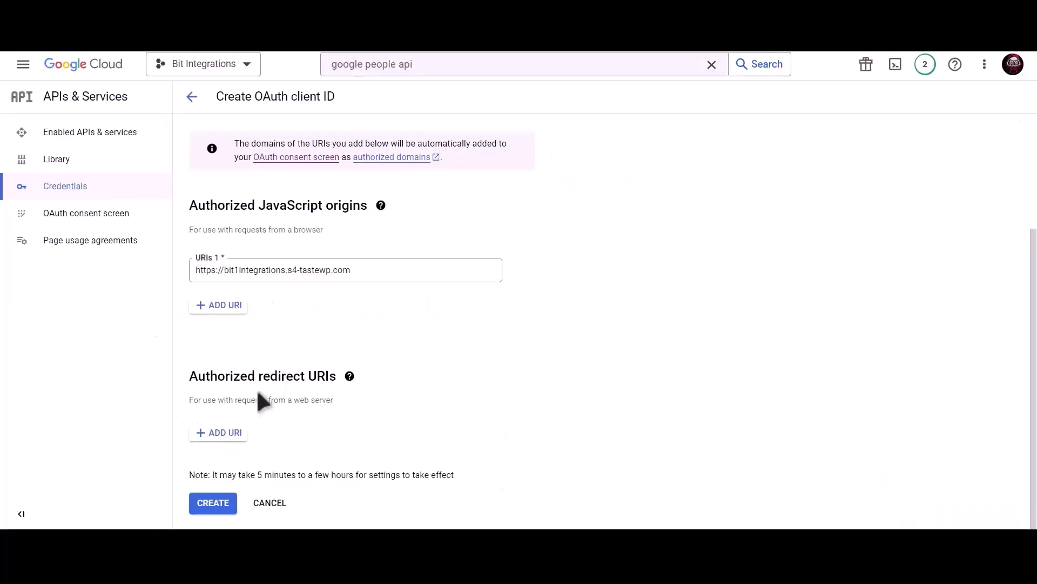
click(219, 432)
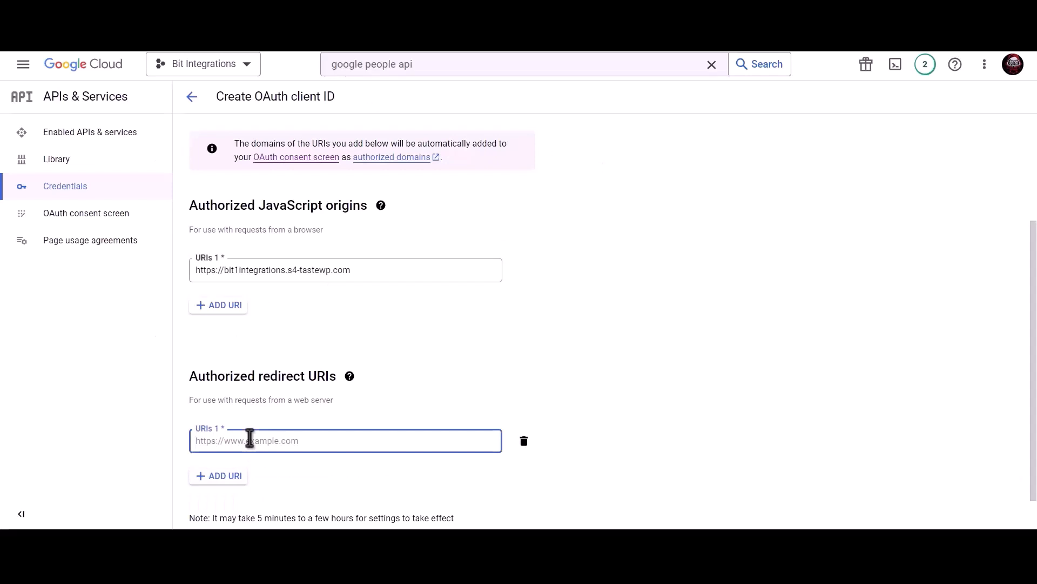
key(ctrl+v)
scroll(485, 371, down, 1)
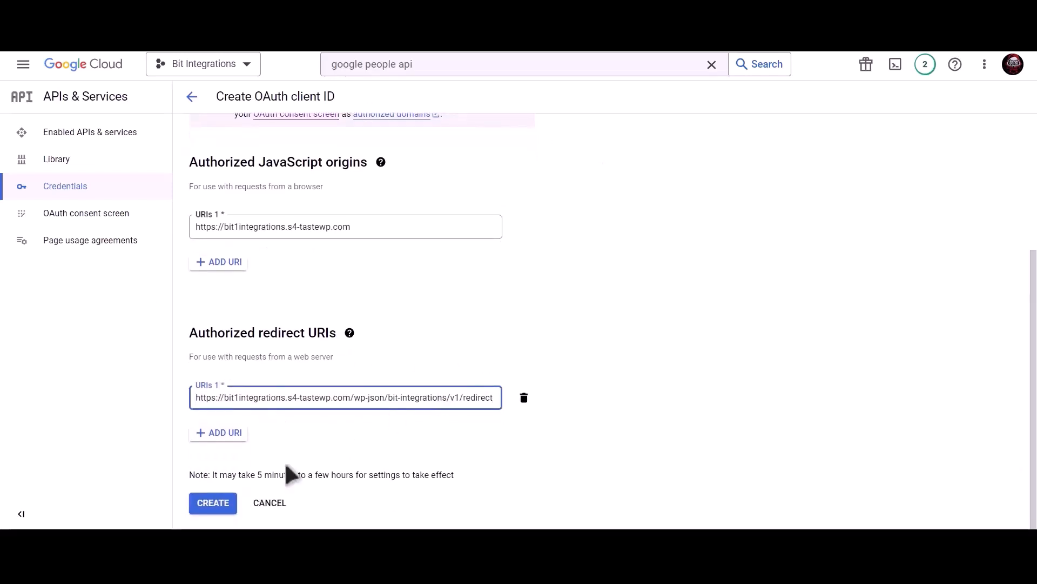
click(219, 502)
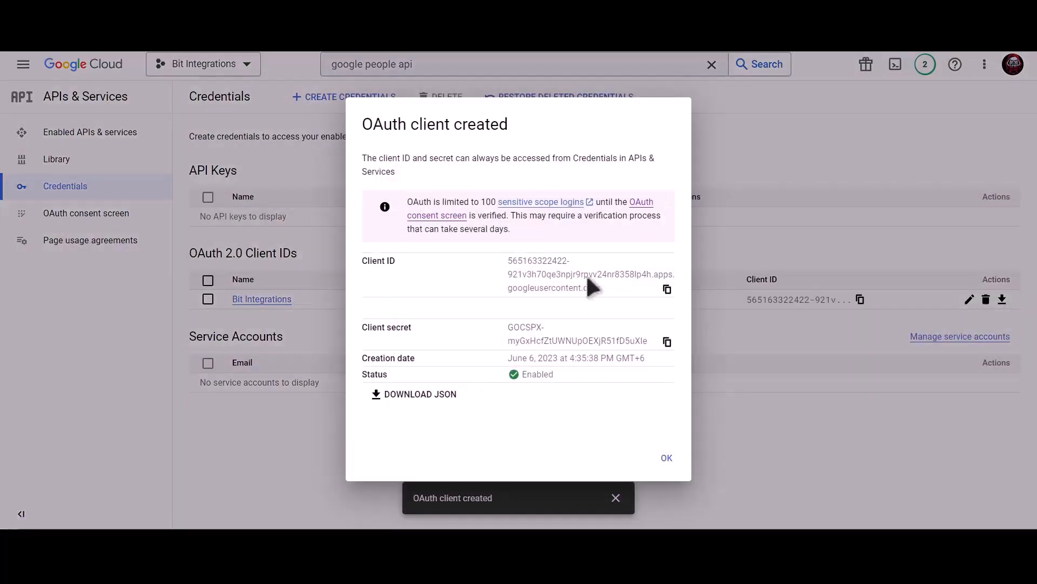
Copy the new client ID and client secret into the plugin's Client Id and Client Secret fields.
click(668, 289)
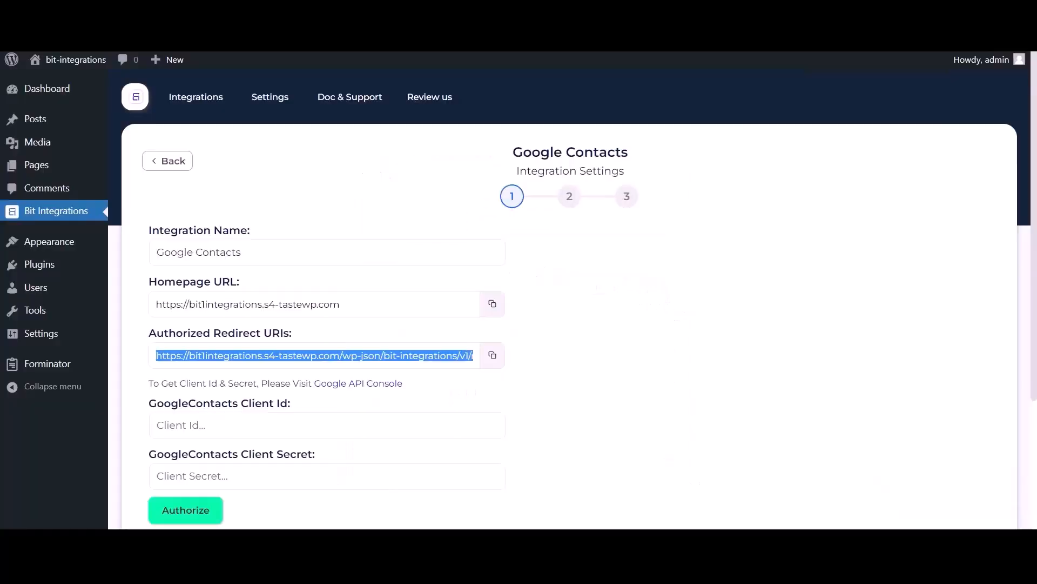
click(246, 427)
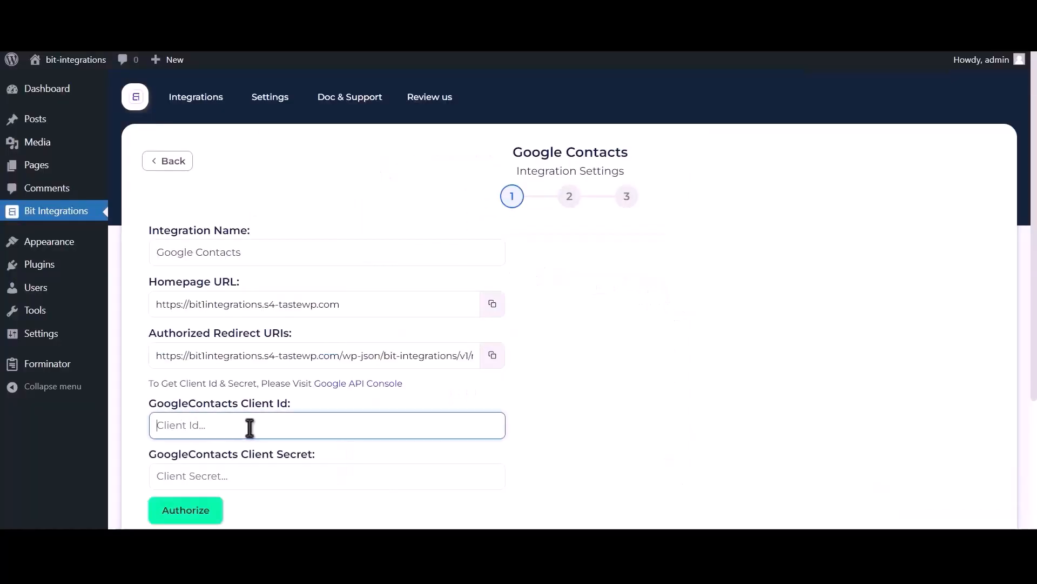
key(ctrl+v)
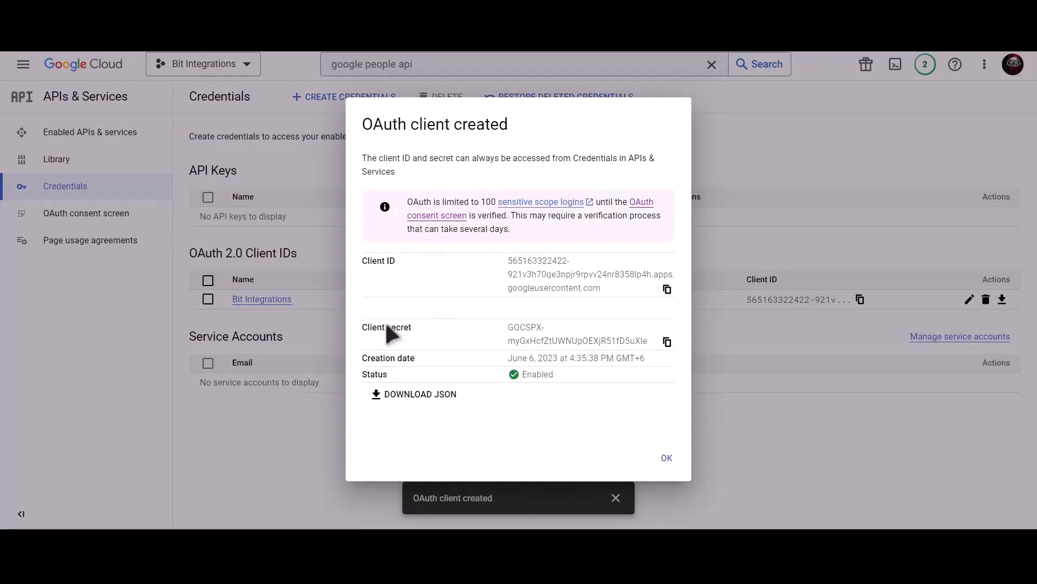
click(667, 342)
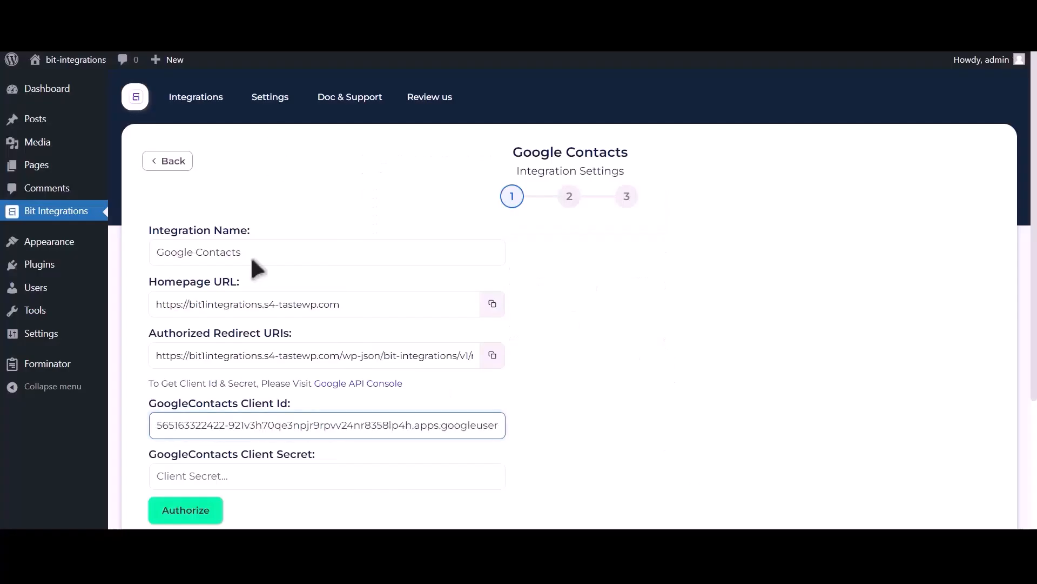
click(225, 476)
key(ctrl+v)
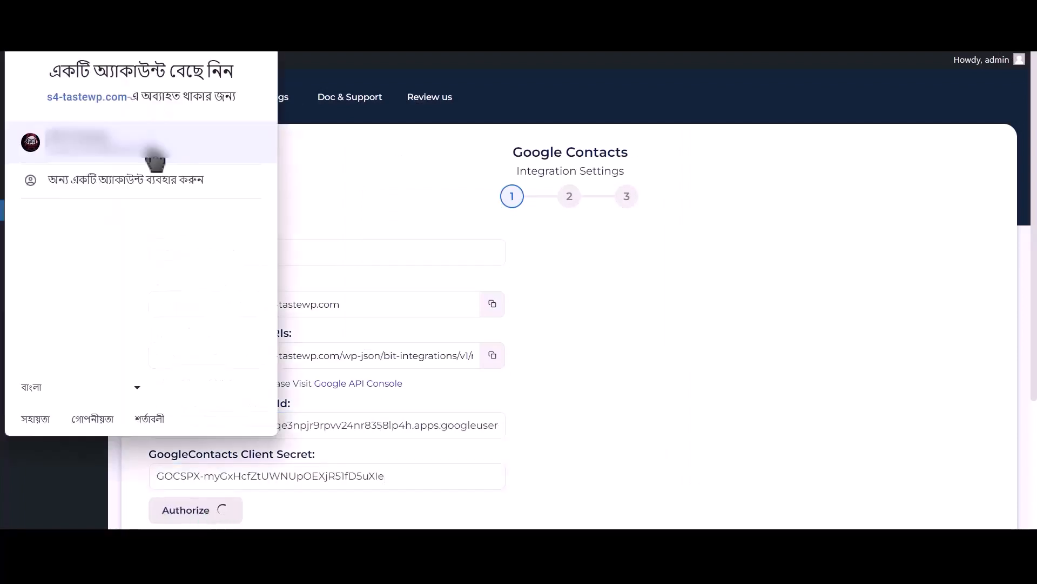
Authorize with the Google account, proceeding past the unverified-app warning and granting contacts access.
click(155, 159)
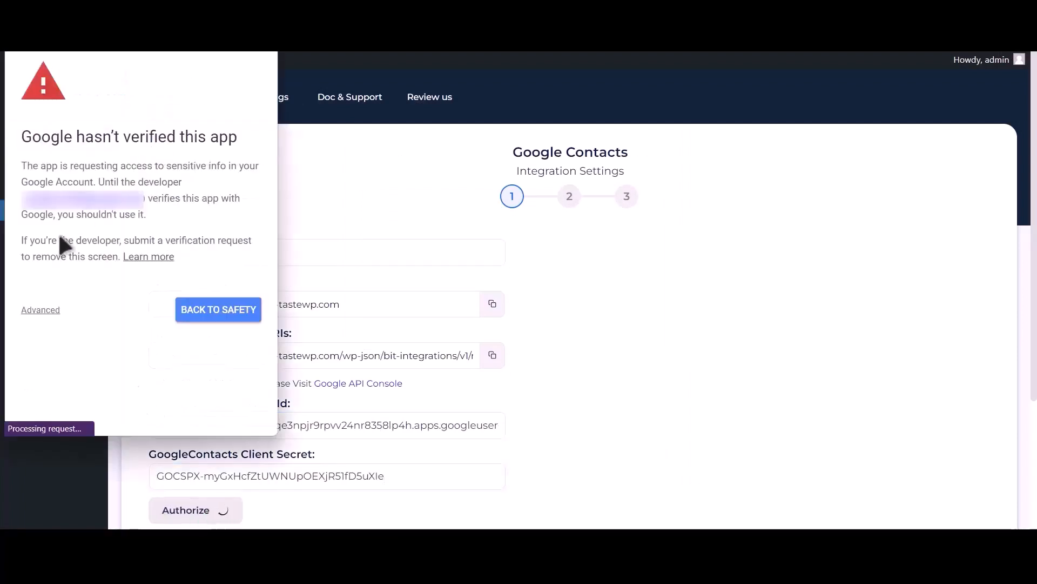
click(41, 310)
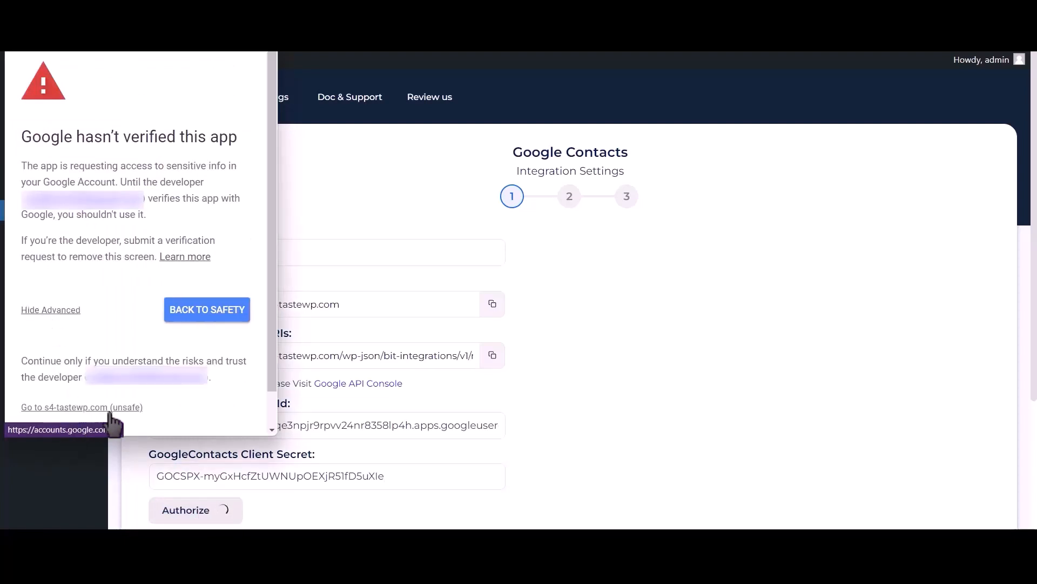
click(108, 410)
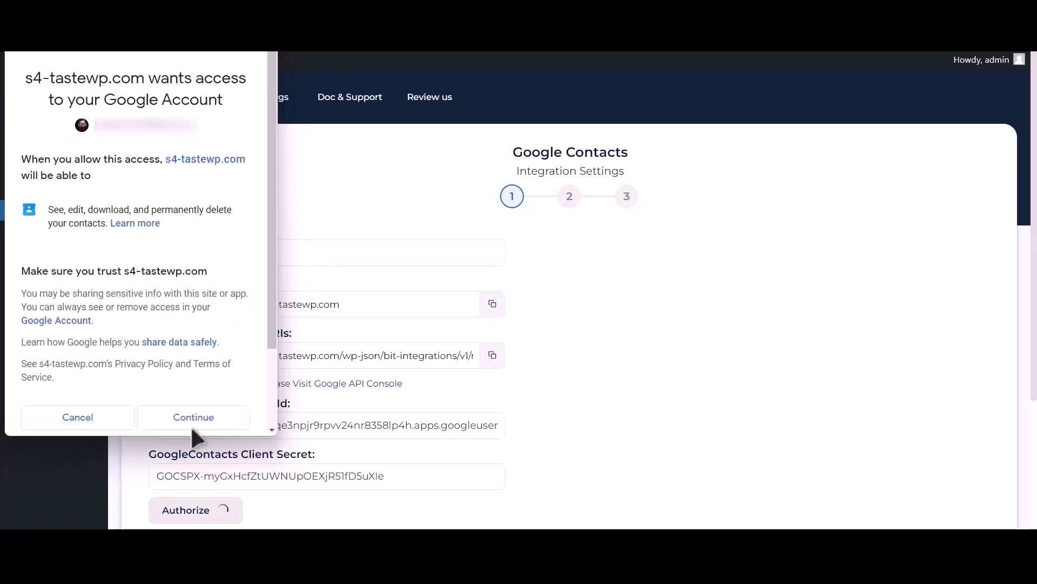
click(192, 420)
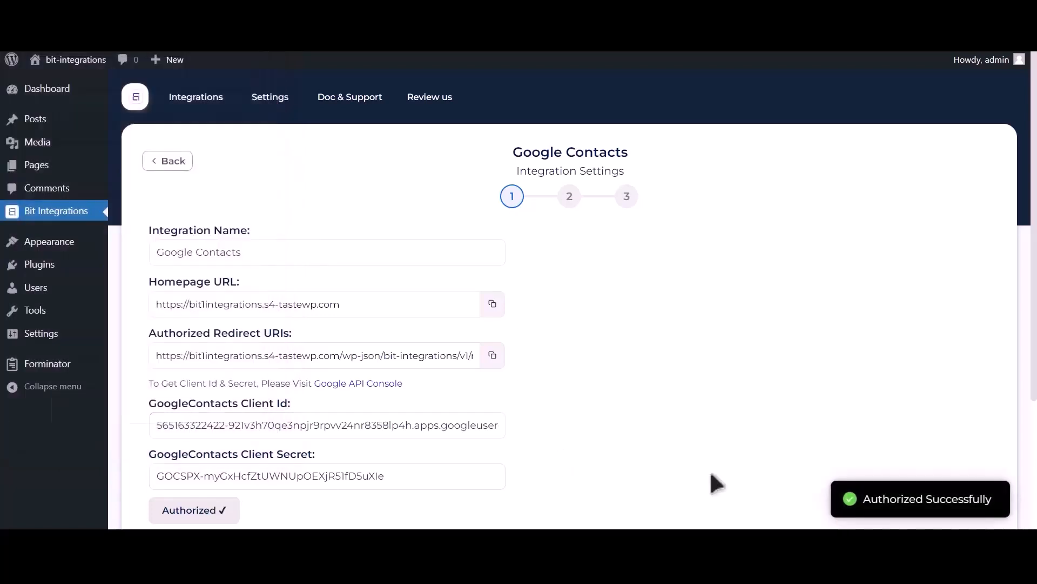
drag(863, 503, 991, 498)
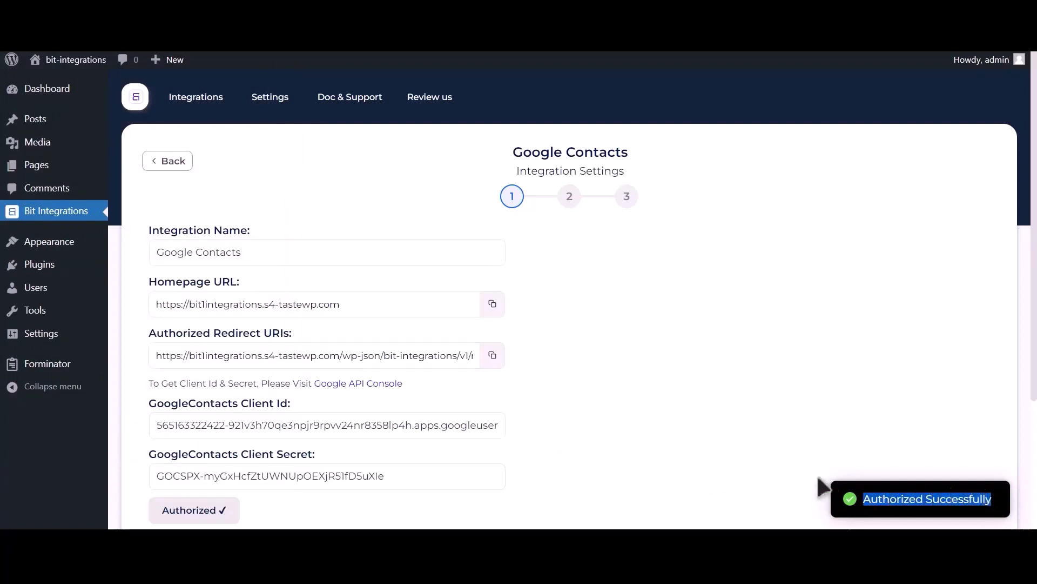
scroll(811, 481, down, 4)
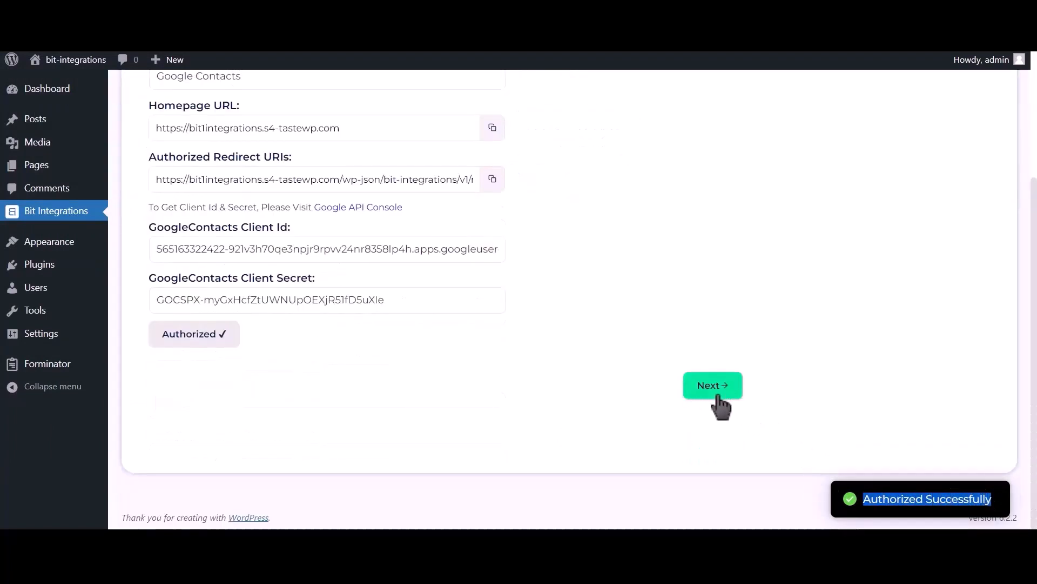
Go to field mapping, choose the Create a contact action, and map Phone Number-1 to phone.
click(719, 396)
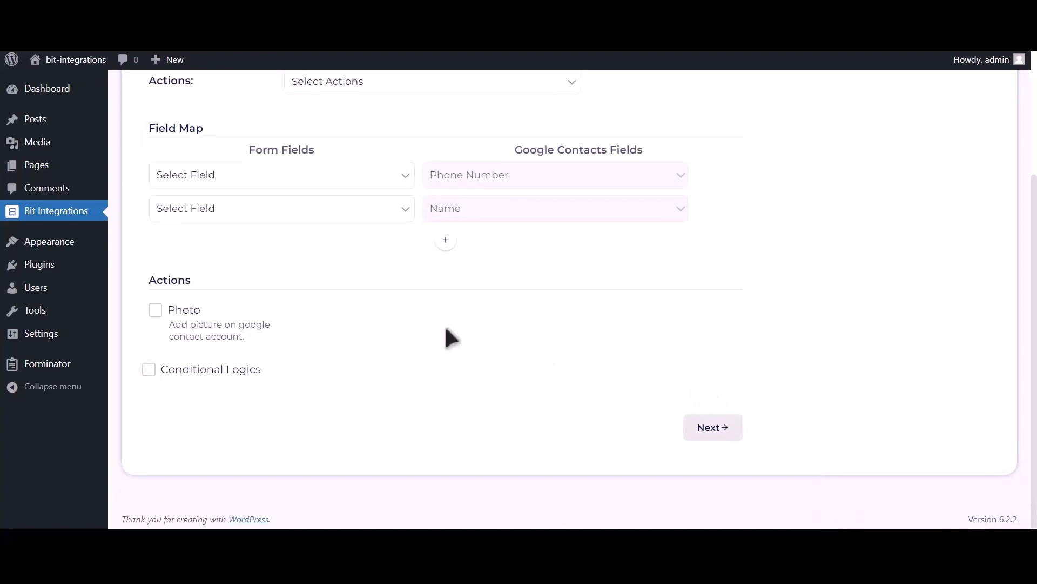
scroll(444, 324, up, 3)
click(409, 193)
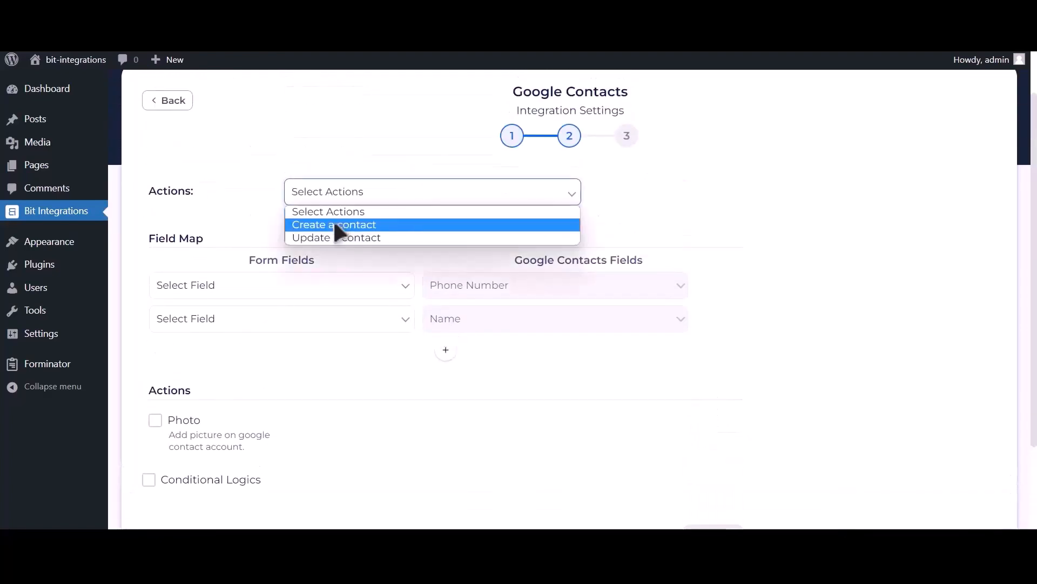
click(395, 225)
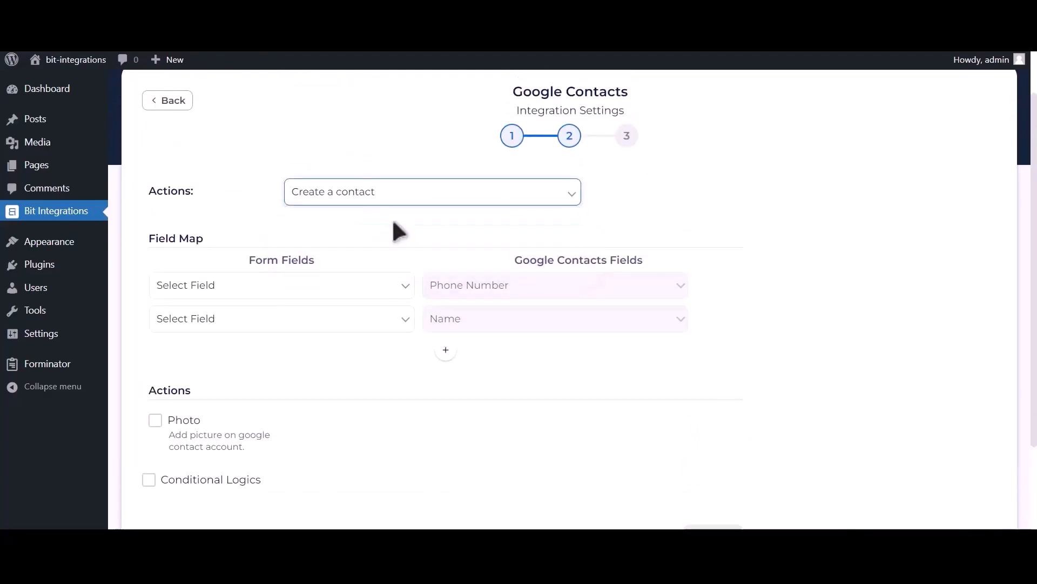
click(264, 288)
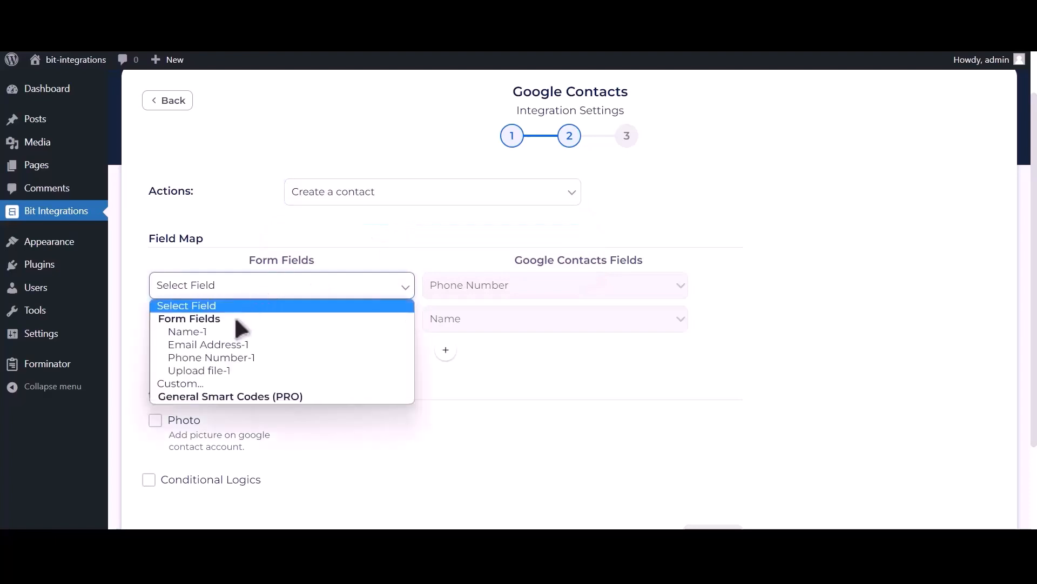
click(254, 359)
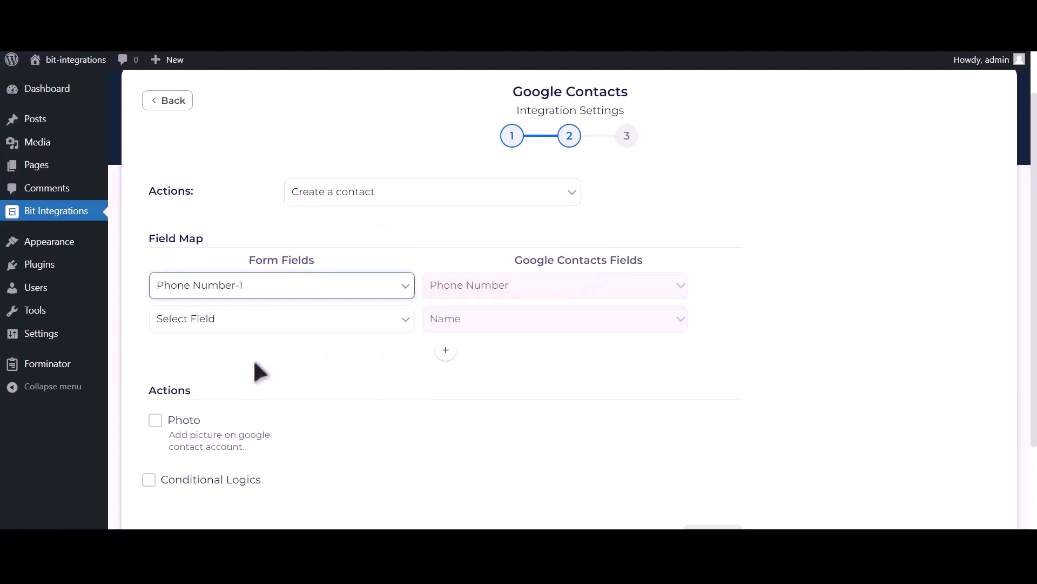
Map Name-1 to the contact name and add a row mapping Email Address-1 to email.
click(343, 323)
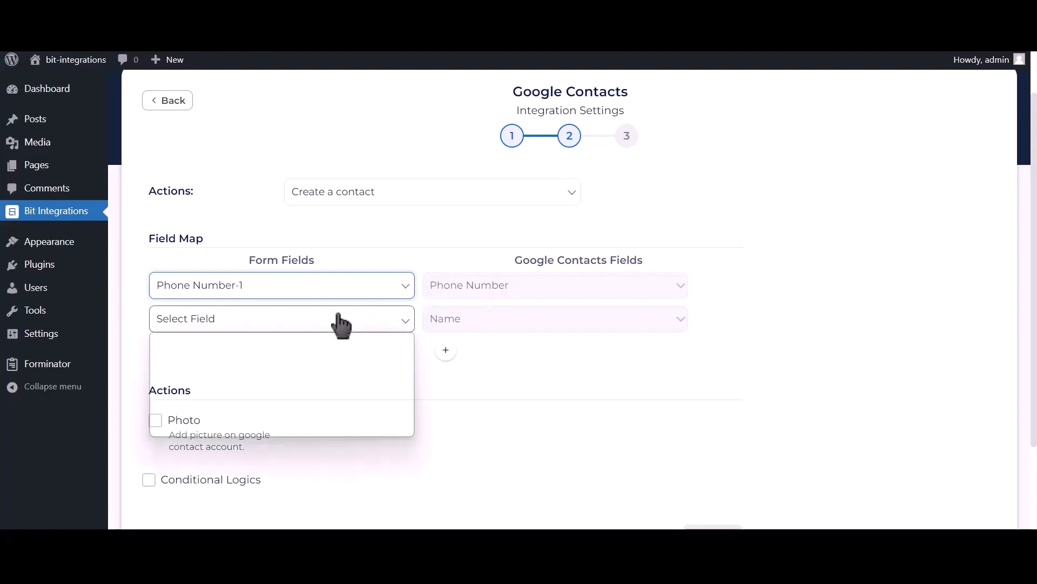
click(263, 361)
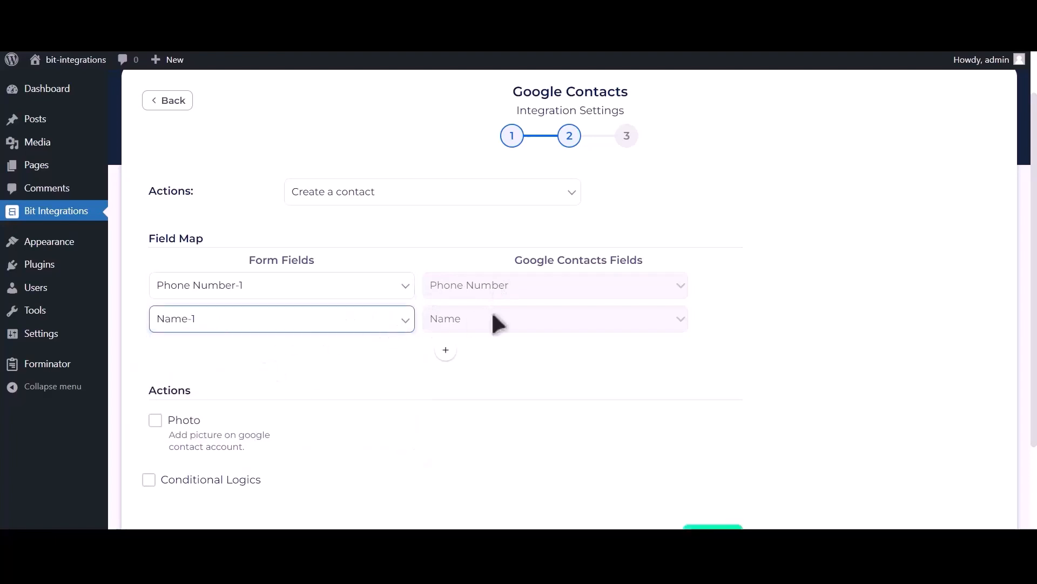
click(446, 350)
click(312, 358)
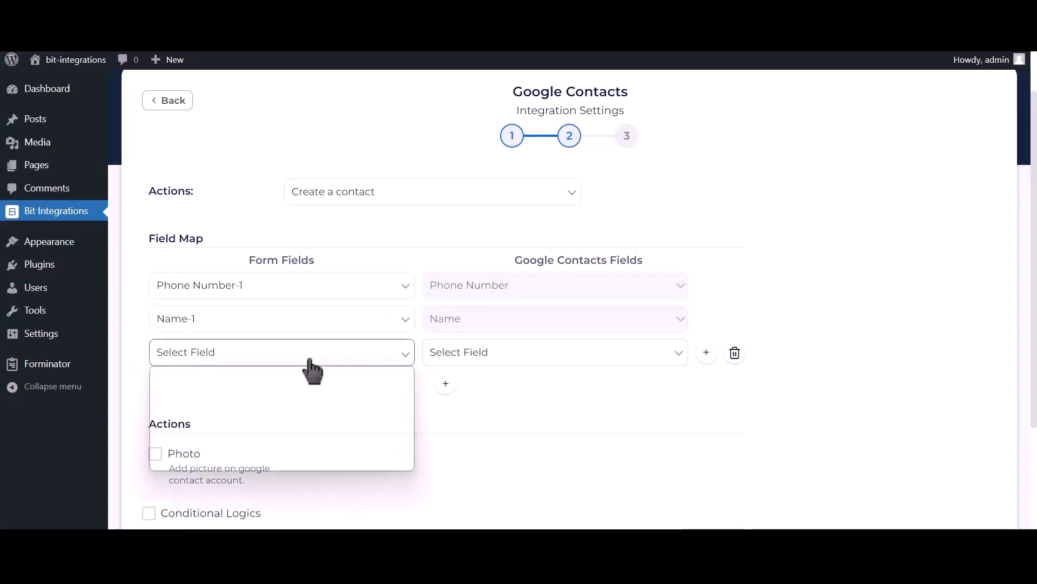
click(245, 413)
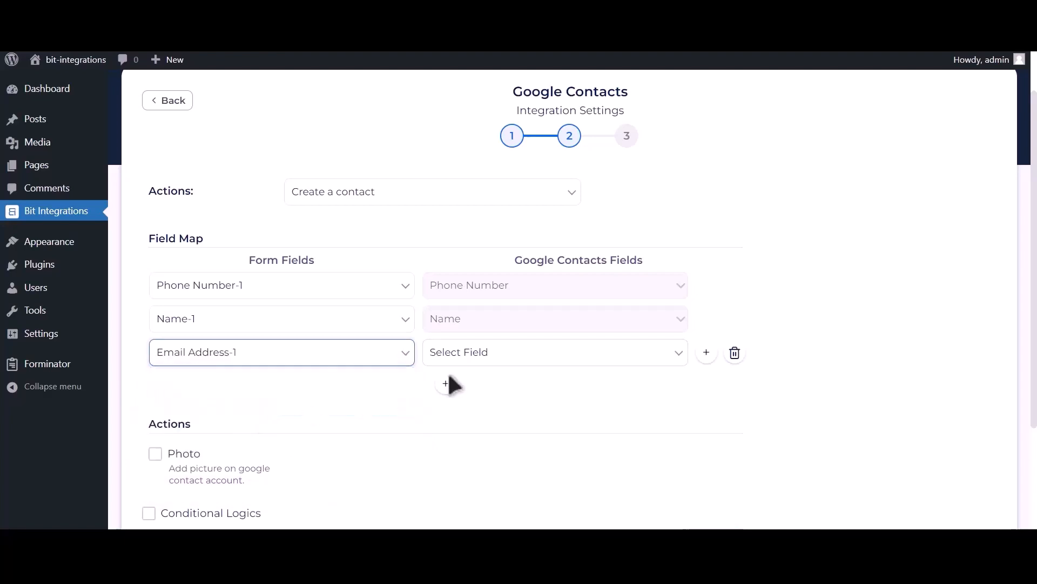
click(496, 358)
click(453, 452)
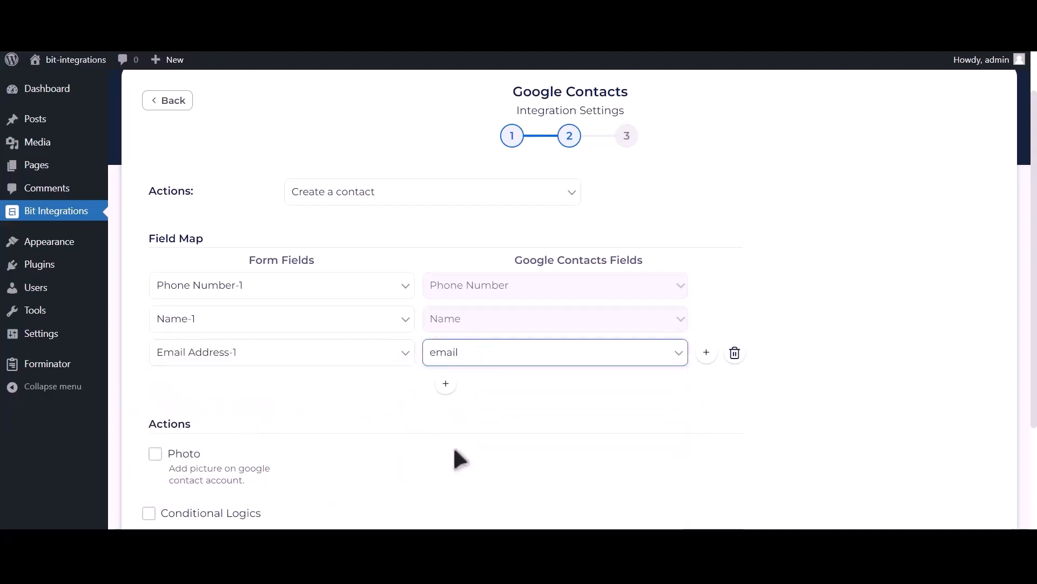
scroll(424, 419, down, 2)
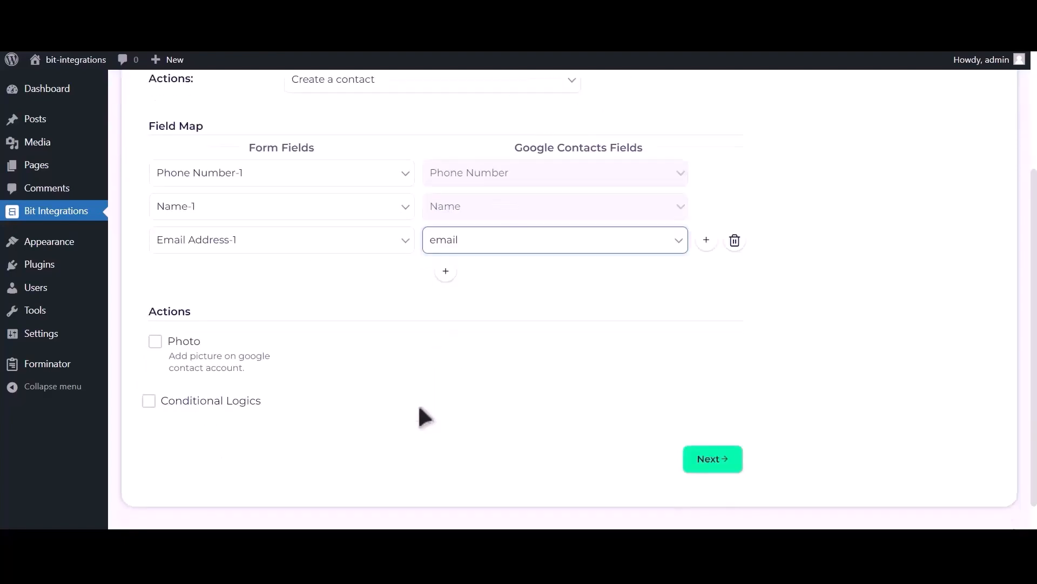
Enable the Photo action and map it to the form's Upload file-1 field.
click(156, 346)
click(518, 303)
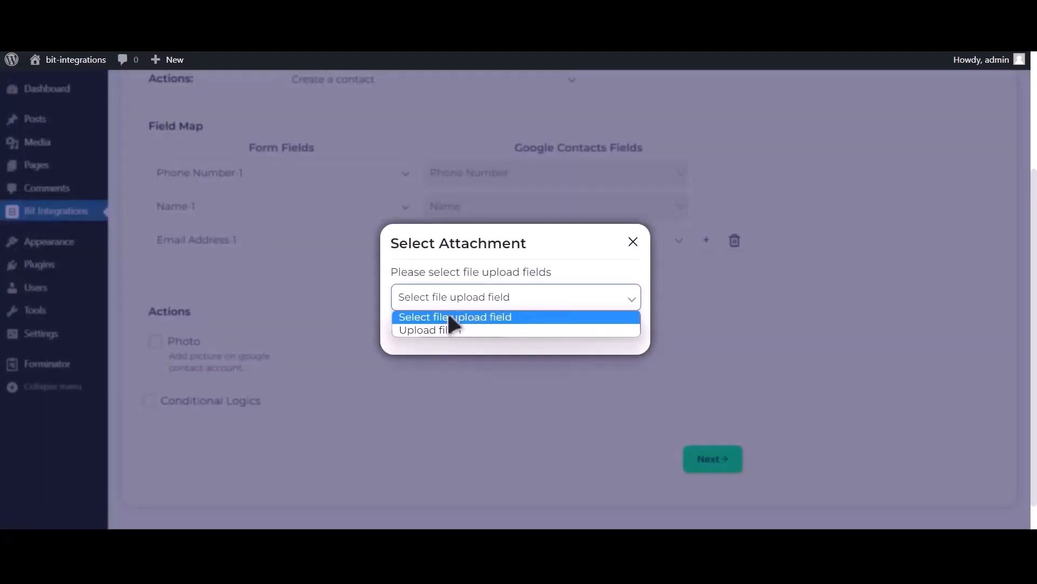
click(456, 328)
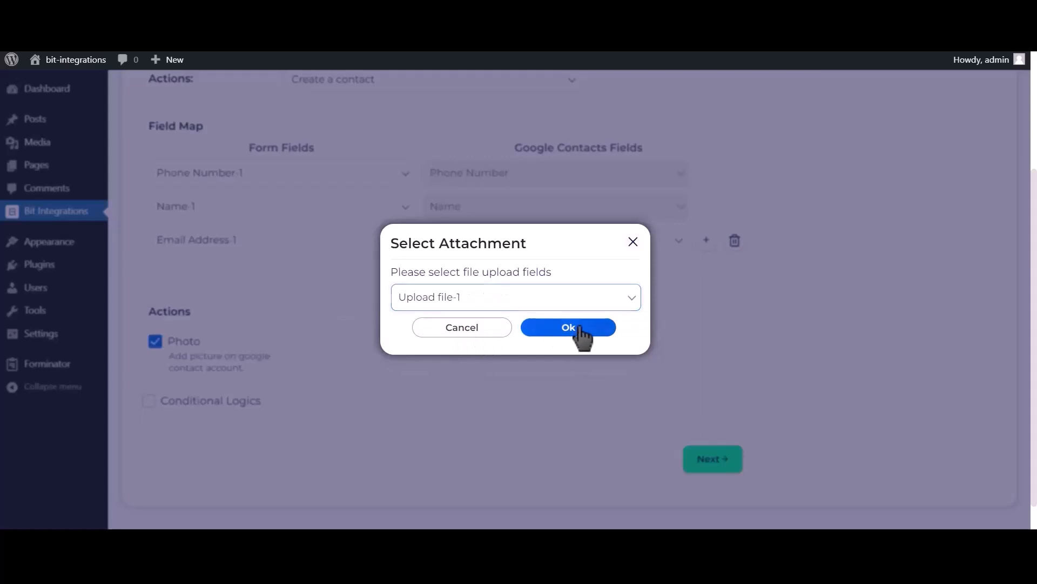
click(579, 327)
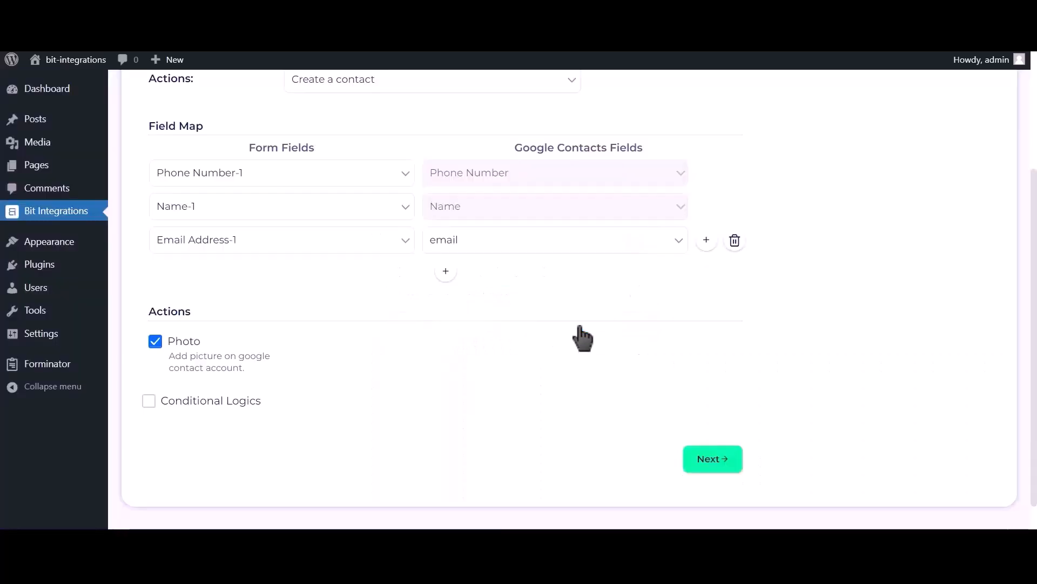
Leave Conditional Logics off, then finish and save the Google Contacts integration.
click(226, 411)
scroll(227, 411, down, 2)
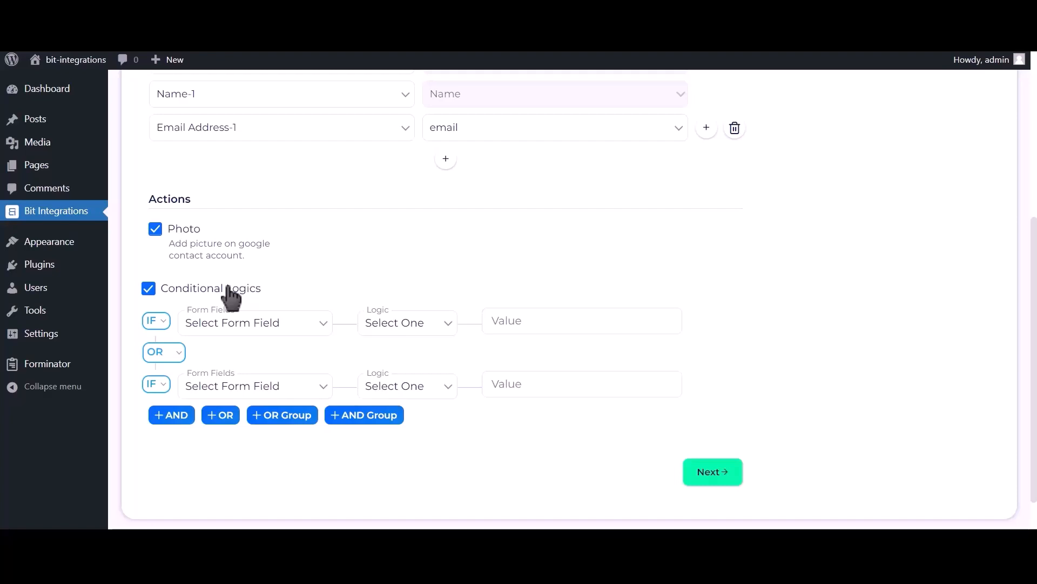
click(231, 296)
click(721, 432)
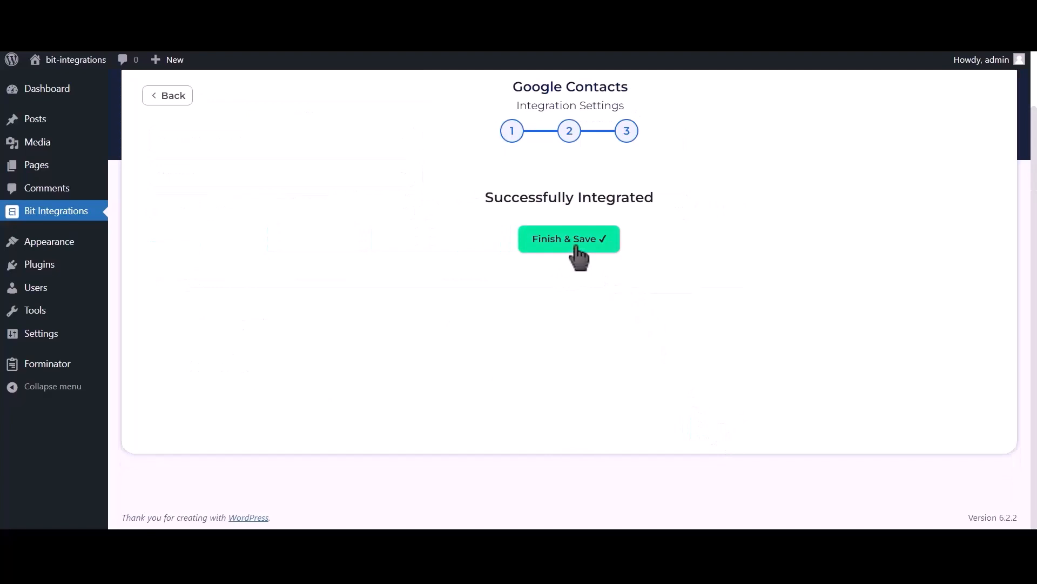
click(577, 247)
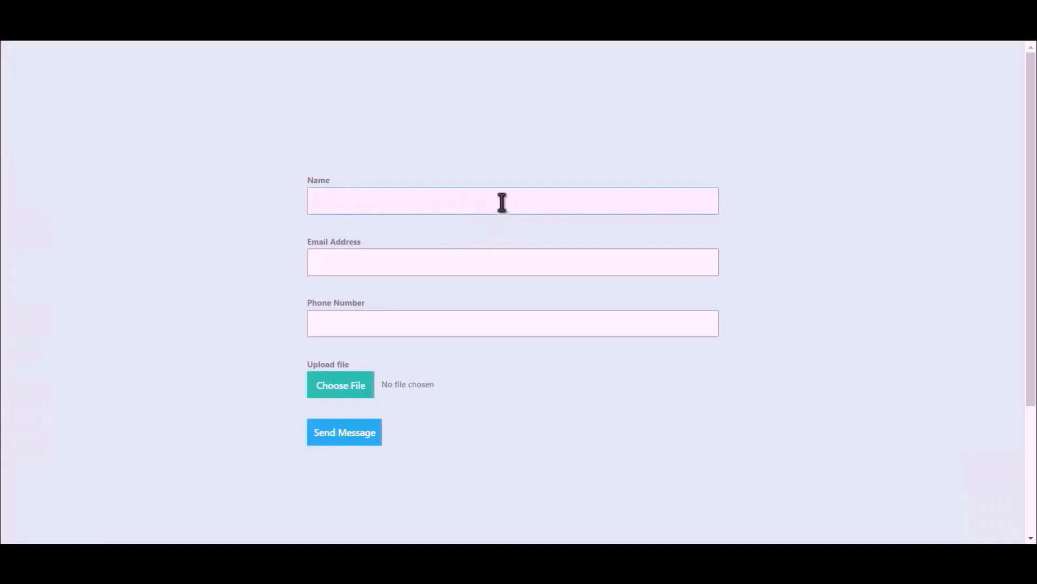
Submit the test form with name 'Bit Integrations', a support e-mail, a phone number and the Bit Integrations image.
text(Bit Integrations)
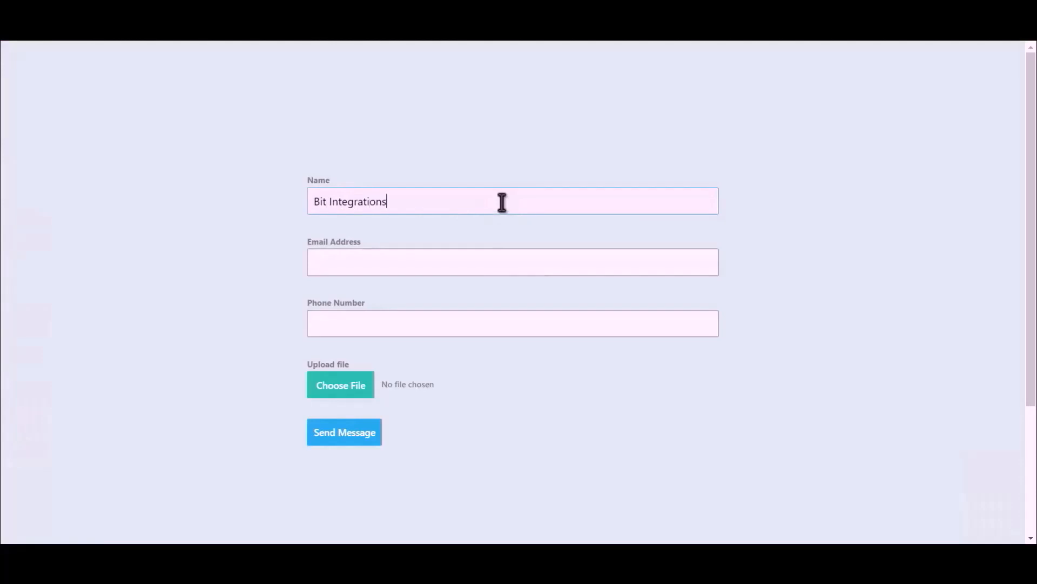
click(503, 258)
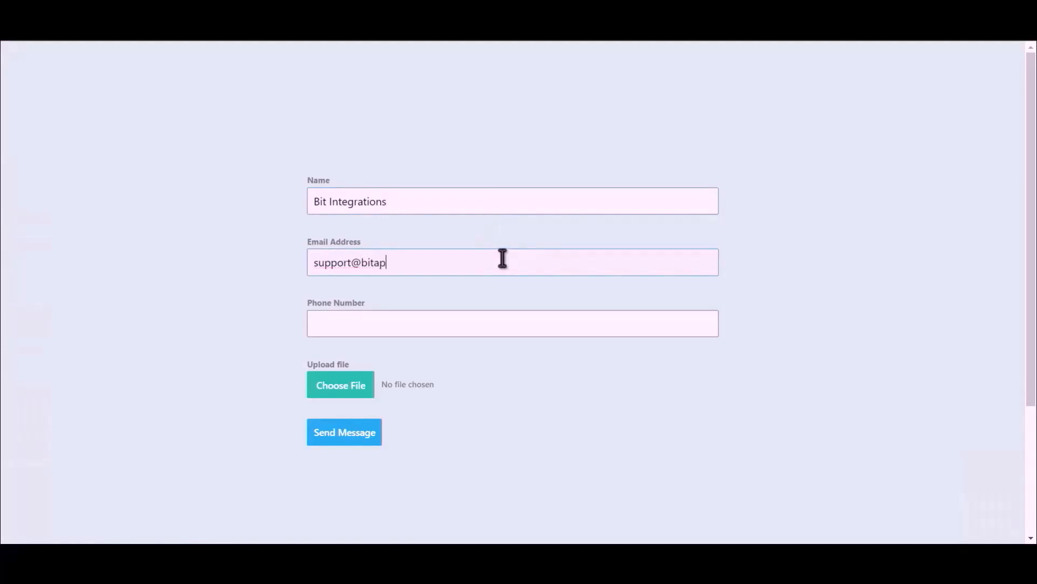
click(453, 327)
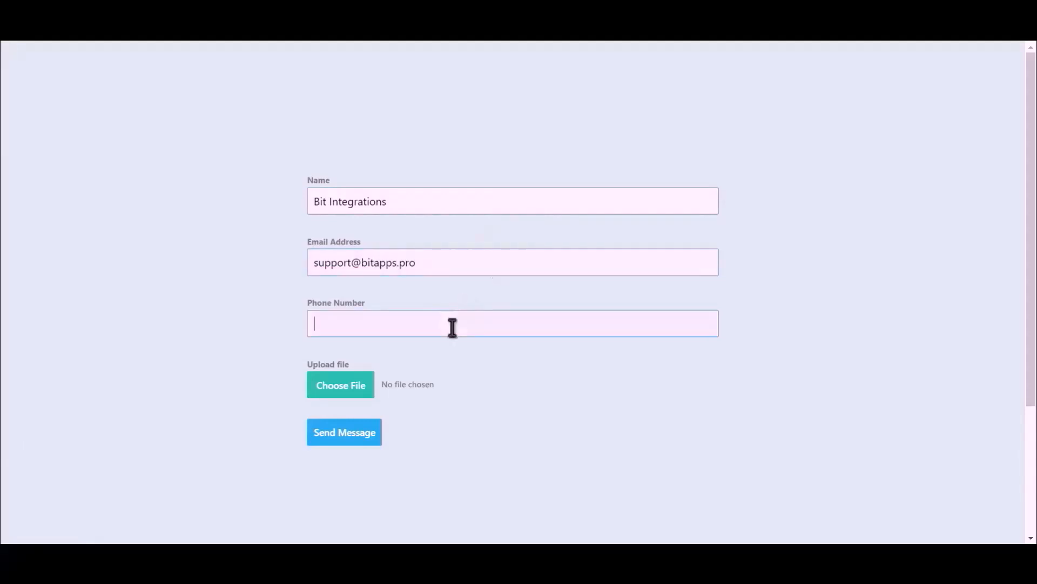
text(444555666)
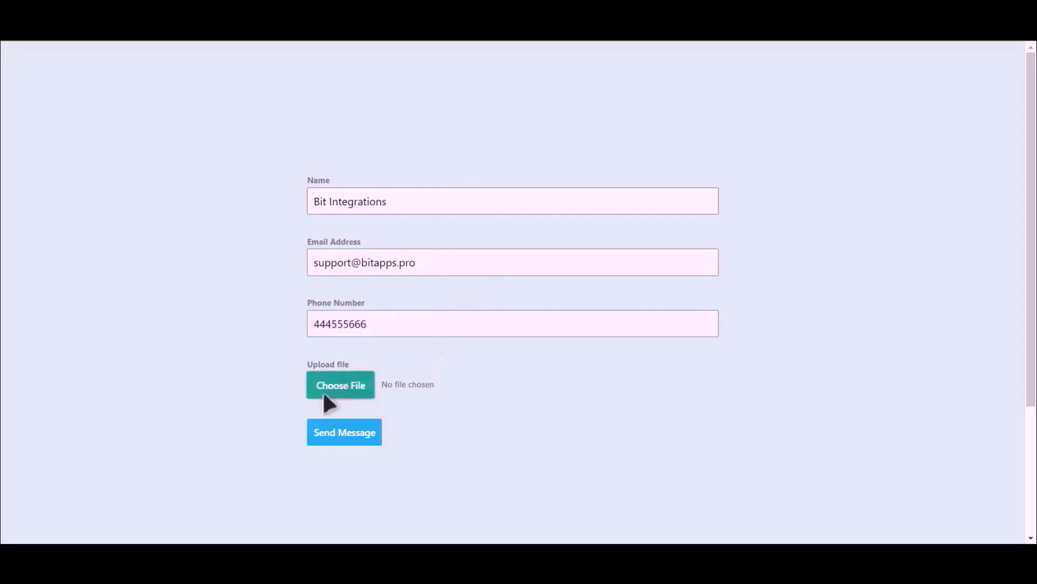
double_click(146, 116)
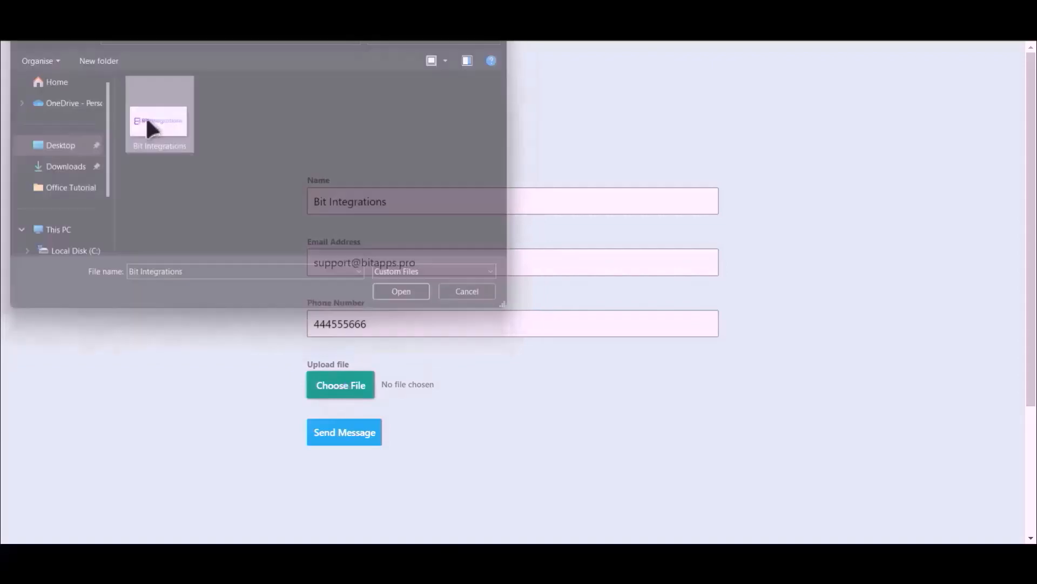
click(344, 435)
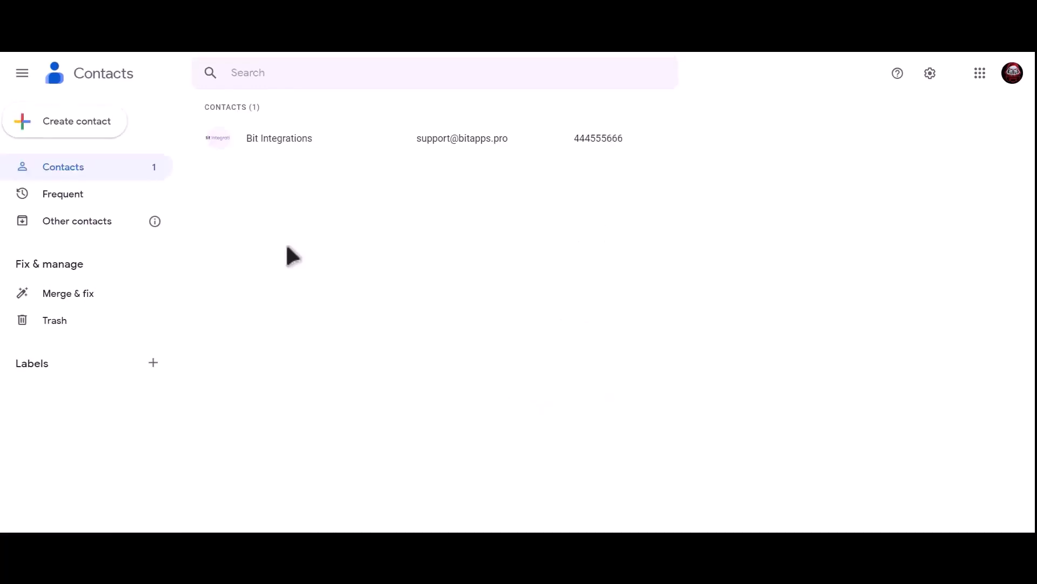
Open the Bit Integrations contact to view its photo, e-mail and phone number.
click(326, 139)
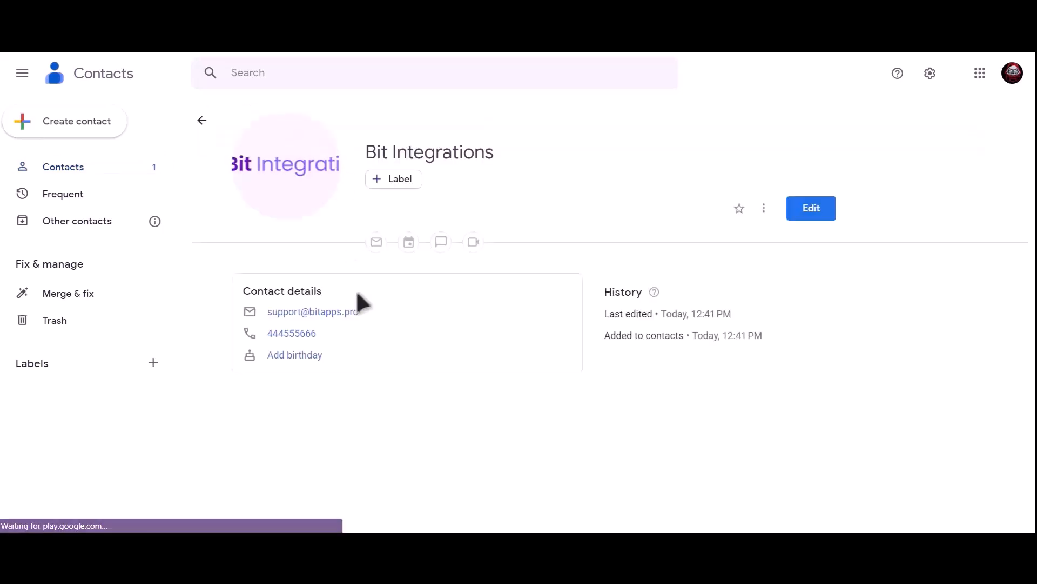